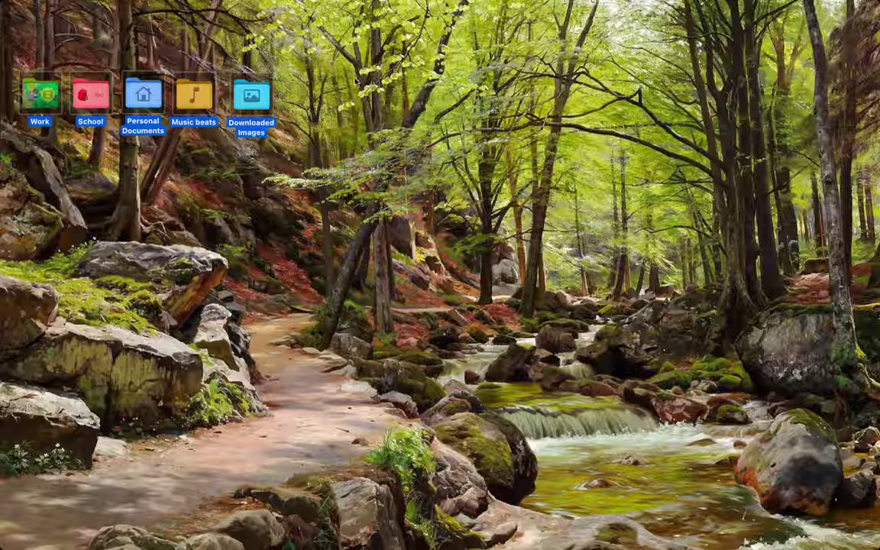
{"action": "left_click", "coordinate": [322, 46]}
{"action": "left_click_drag", "start_coordinate": [341, 35], "coordinate": [34, 149]}
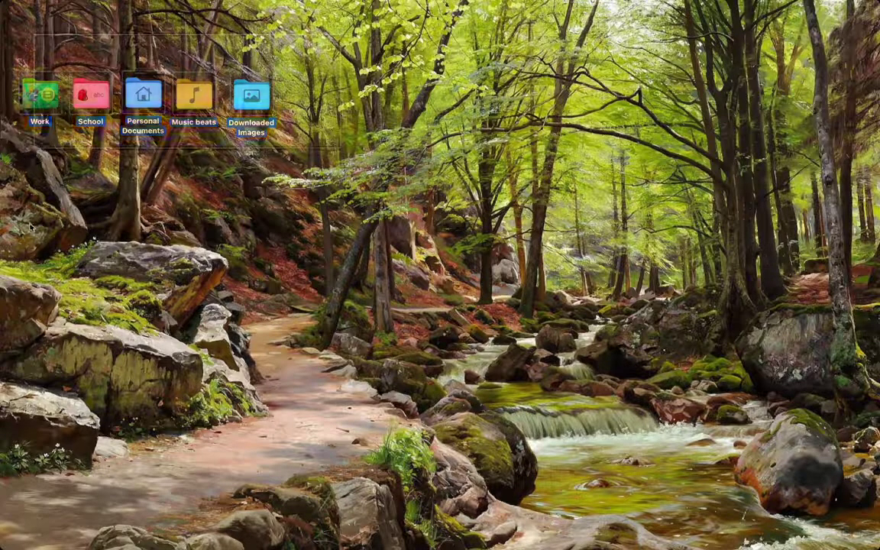
{"action": "left_click", "coordinate": [30, 226]}
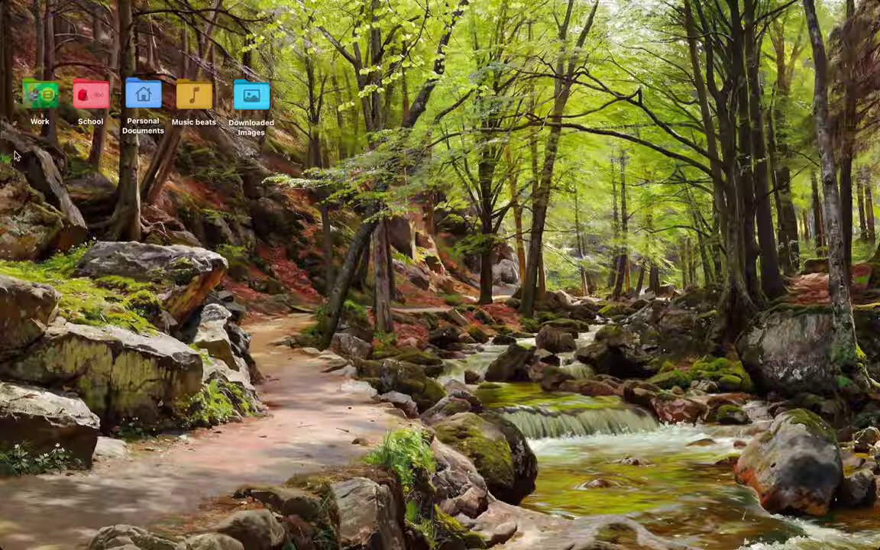
{"action": "left_click_drag", "start_coordinate": [15, 152], "coordinate": [294, 48]}
{"action": "left_click", "coordinate": [279, 72]}
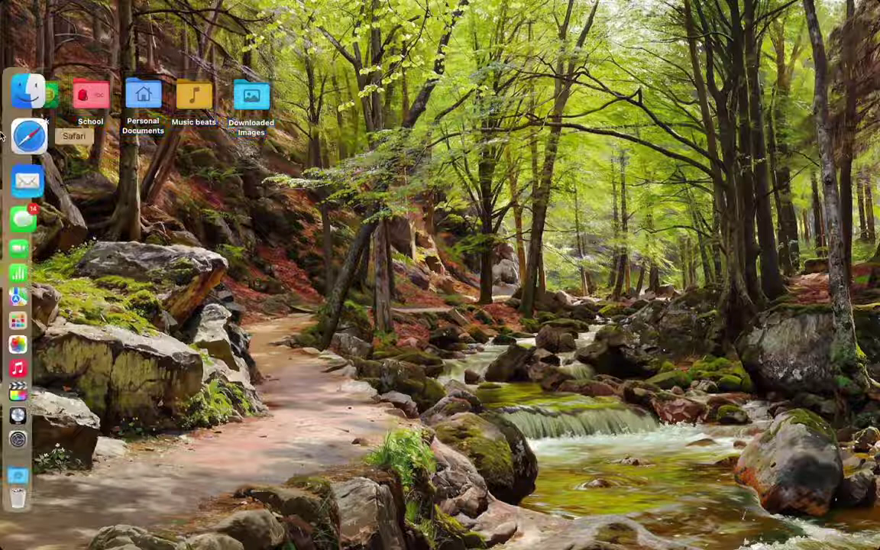
Step: Switch to Safari and open softorino.com
{"action": "left_click", "coordinate": [2, 134]}
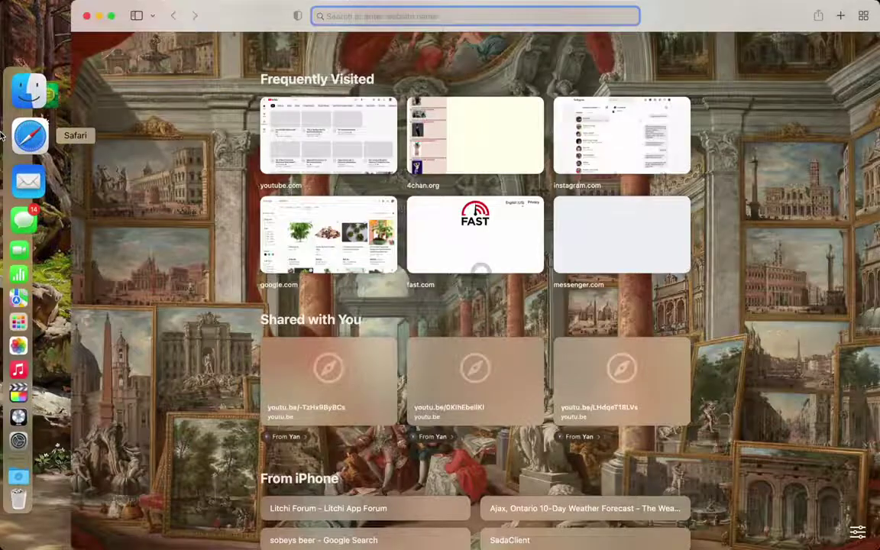
{"action": "type", "text": "softorino.com"}
{"action": "key", "text": "Return"}
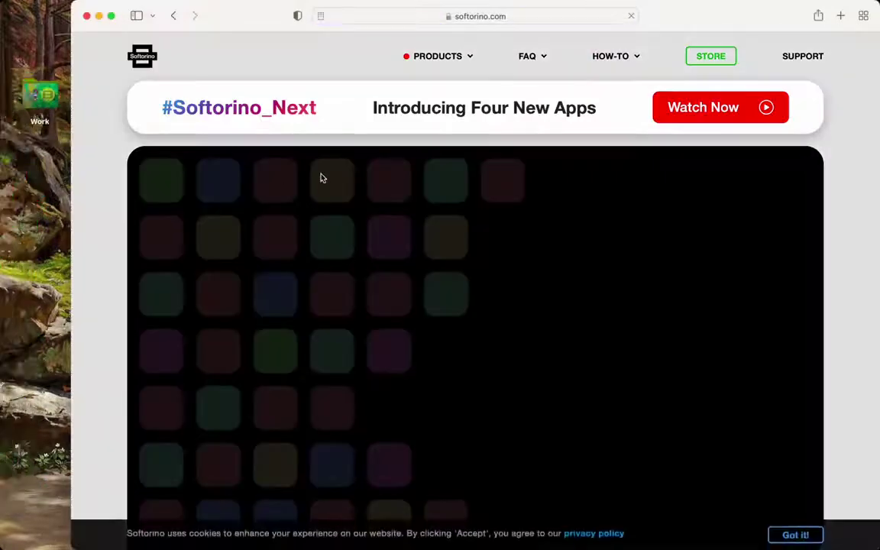
Step: View the download options on the Folder Colorizer for Mac product page and close the browser window
{"action": "mouse_move", "coordinate": [439, 56]}
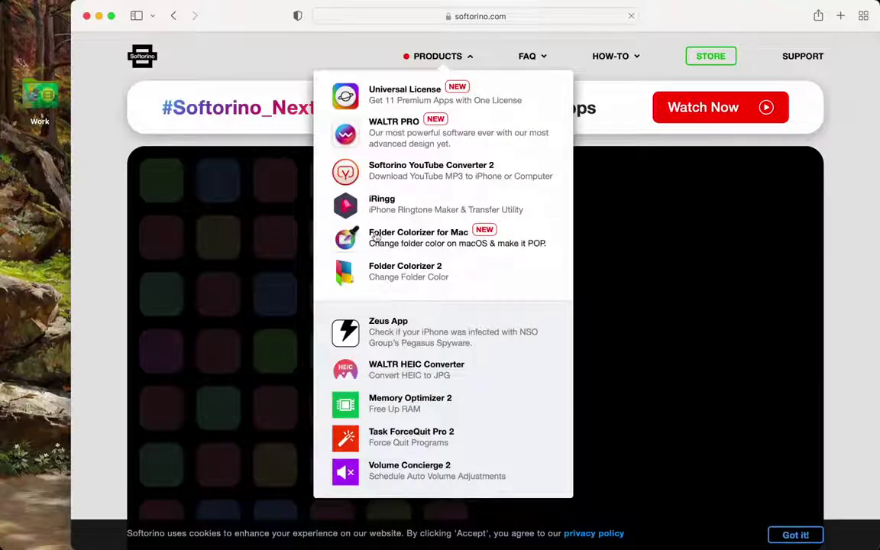
{"action": "left_click", "coordinate": [455, 241]}
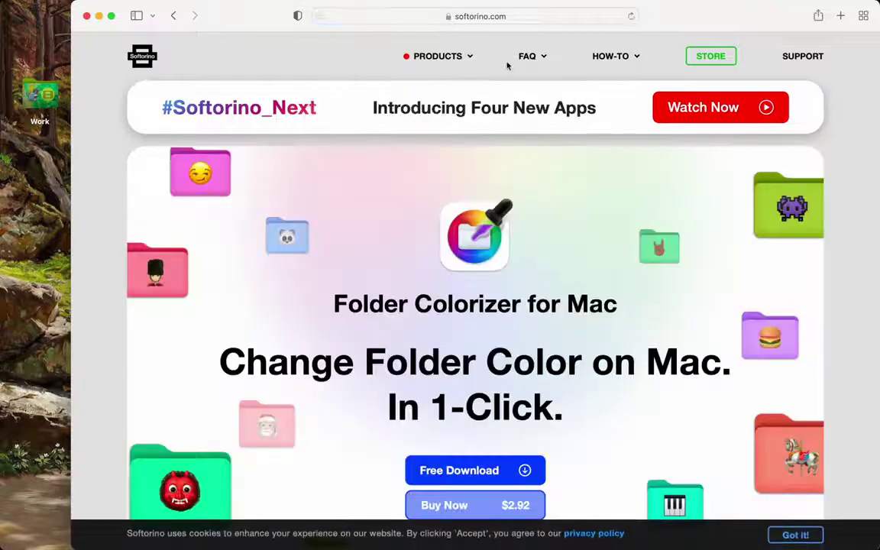
{"action": "scroll", "coordinate": [465, 320], "scroll_direction": "down", "scroll_amount": 5}
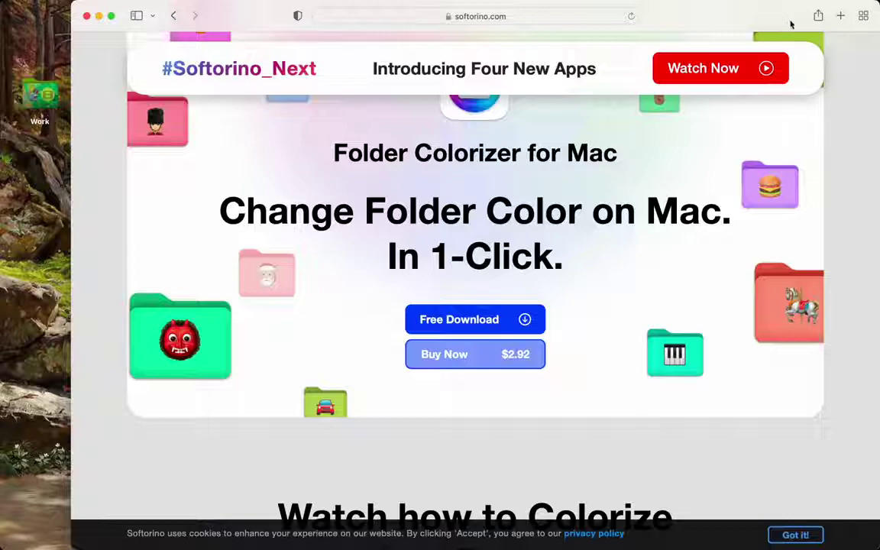
{"action": "left_click", "coordinate": [86, 17]}
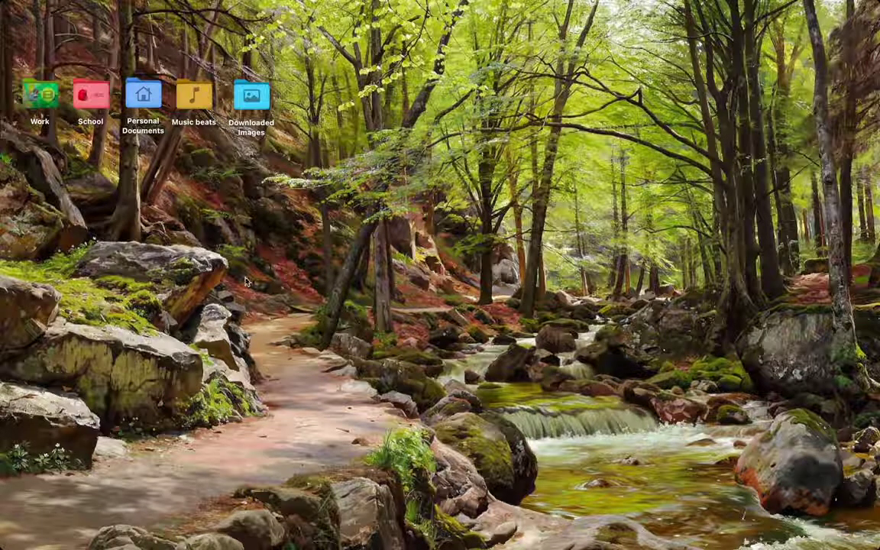
Step: Find Folder Colorizer with Spotlight and launch it
{"action": "key", "text": "super+space"}
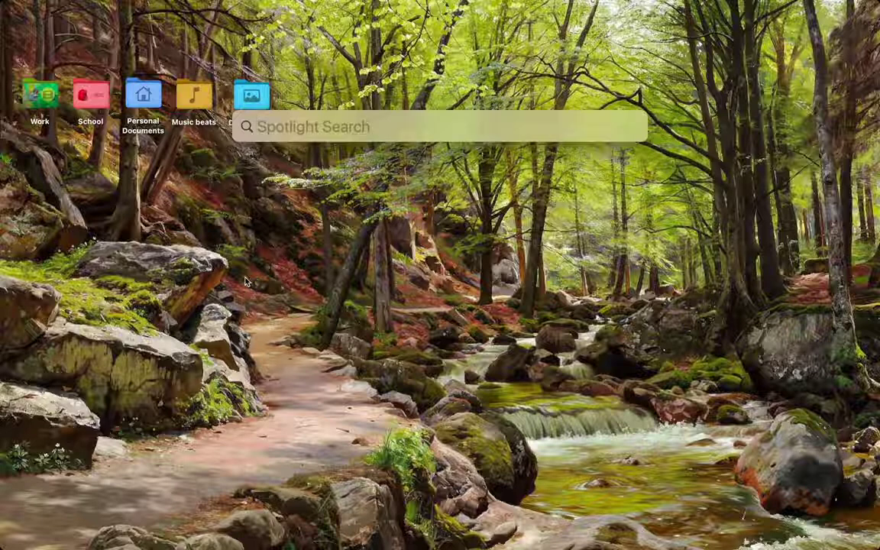
{"action": "type", "text": "folder Colorizer"}
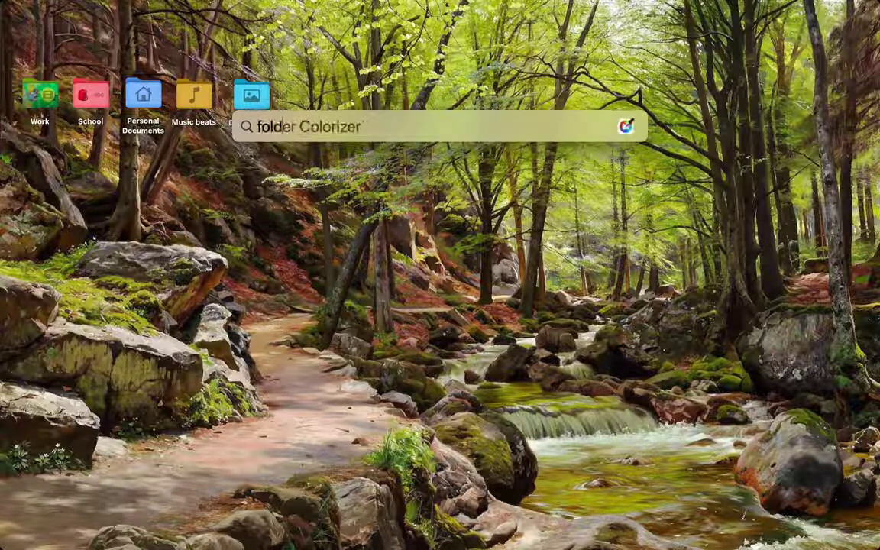
{"action": "key", "text": "Return"}
{"action": "left_click_drag", "start_coordinate": [384, 89], "coordinate": [418, 117]}
Step: Create a new folder on the desktop and name it Library
{"action": "right_click", "coordinate": [101, 220]}
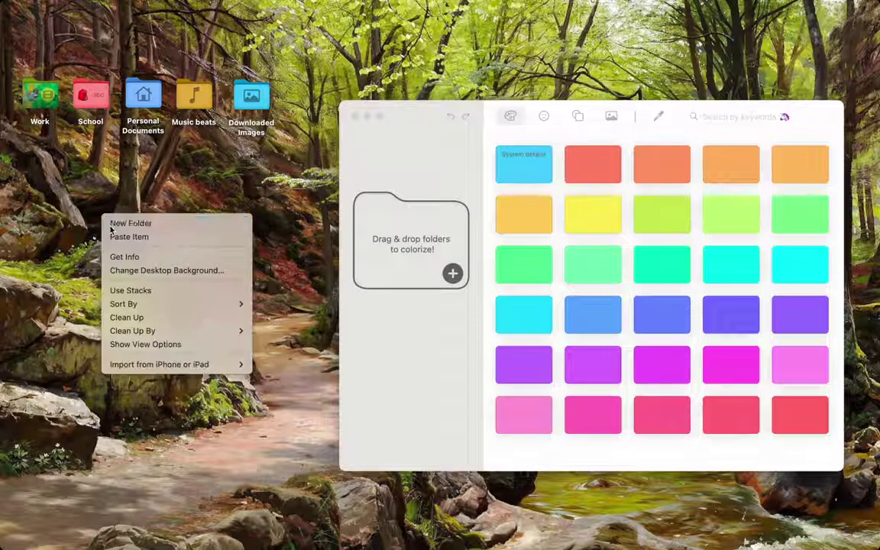
{"action": "left_click", "coordinate": [114, 223]}
{"action": "key", "text": "BackSpace"}
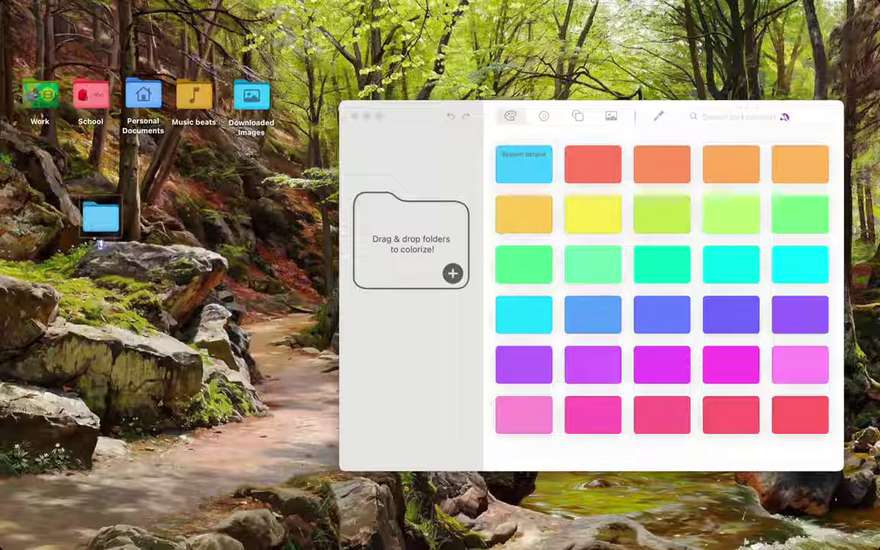
{"action": "type", "text": "Library"}
{"action": "key", "text": "Return"}
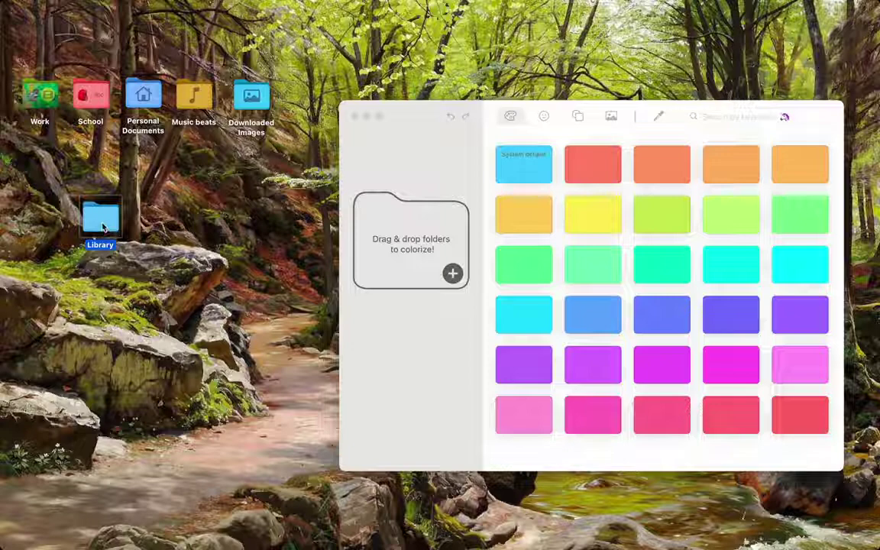
Step: Load the Library folder into Folder Colorizer and reposition the app window
{"action": "left_click_drag", "start_coordinate": [103, 225], "coordinate": [409, 243]}
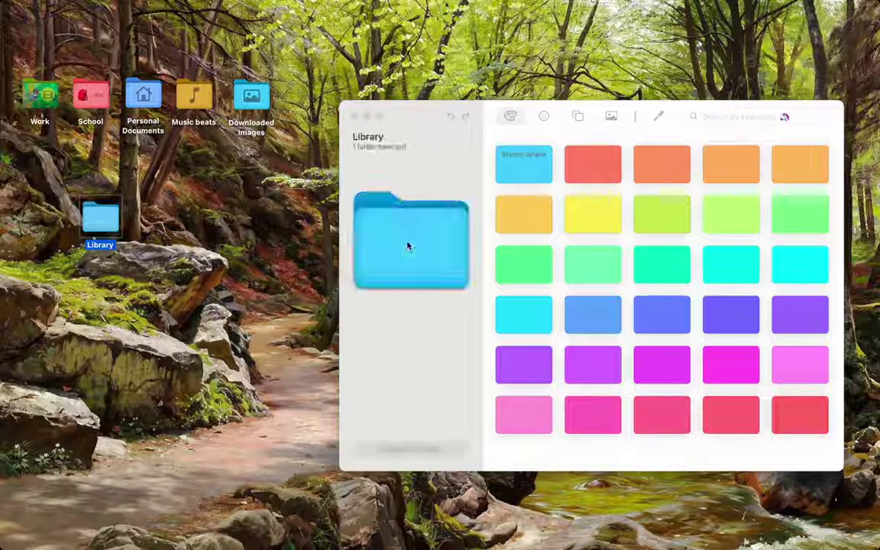
{"action": "left_click_drag", "start_coordinate": [429, 136], "coordinate": [318, 73]}
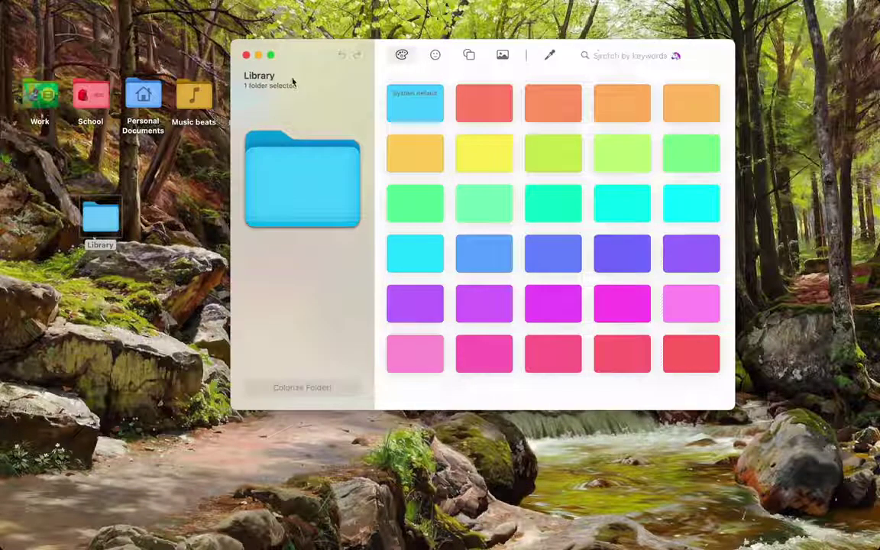
{"action": "left_click", "coordinate": [119, 270]}
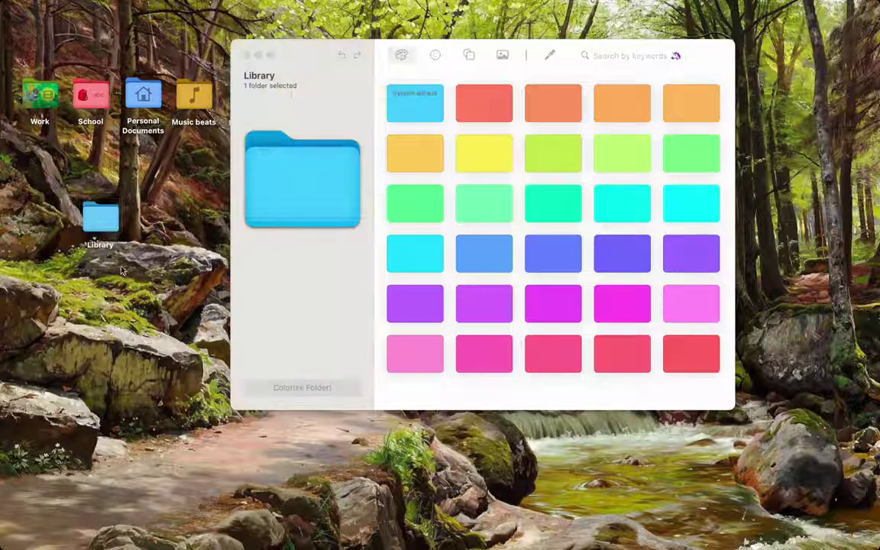
Step: Rename the Library folder on the desktop as Games and load it into Folder Colorizer
{"action": "left_click", "coordinate": [95, 220]}
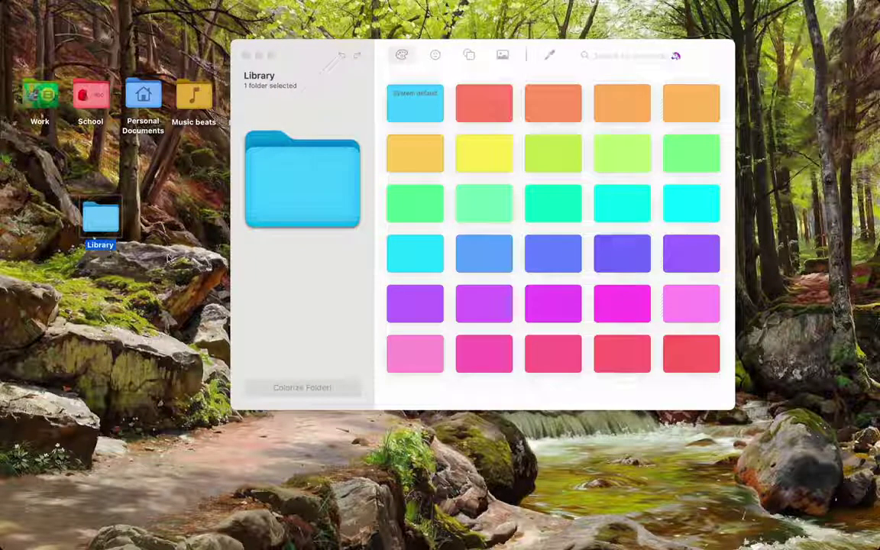
{"action": "left_click", "coordinate": [100, 243]}
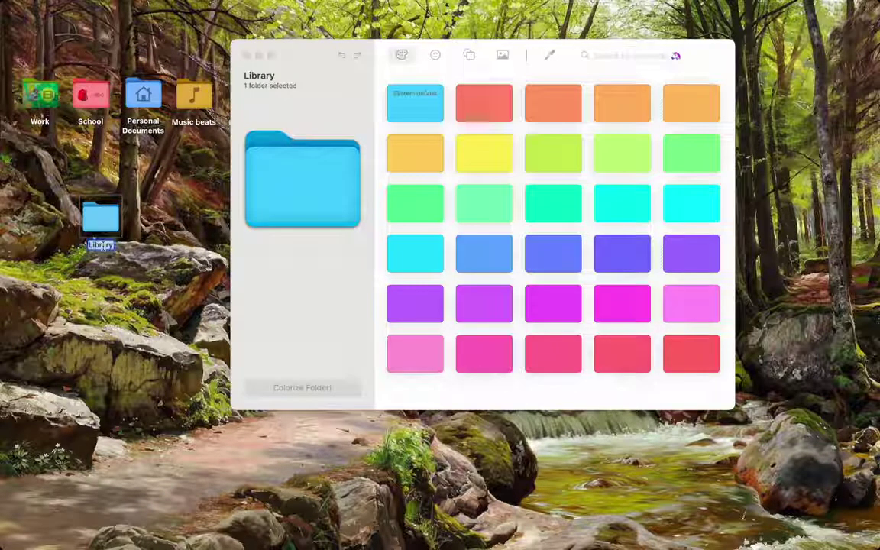
{"action": "type", "text": "Games"}
{"action": "key", "text": "Return"}
{"action": "left_click_drag", "start_coordinate": [98, 218], "coordinate": [306, 206]}
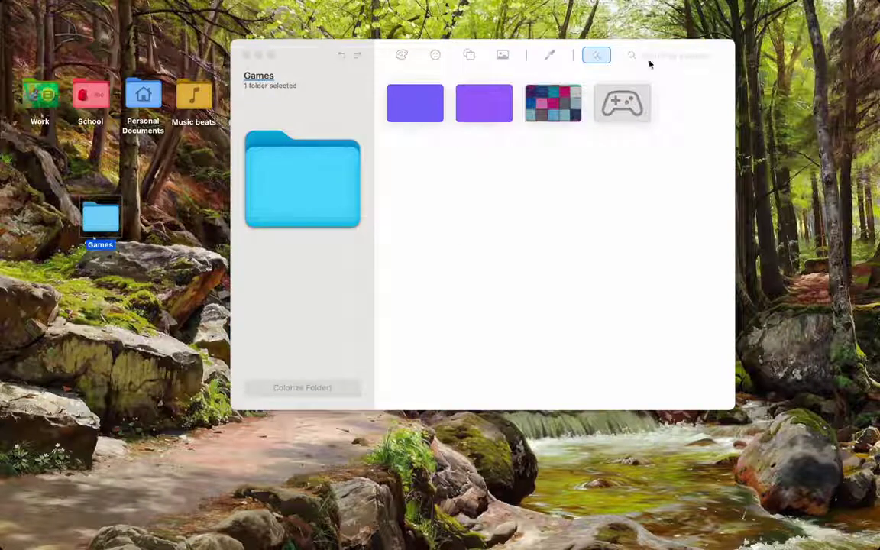
Step: Move the window clear of the desktop folders and choose the colour Reef #CFFF8D for the Games folder
{"action": "left_click", "coordinate": [561, 222]}
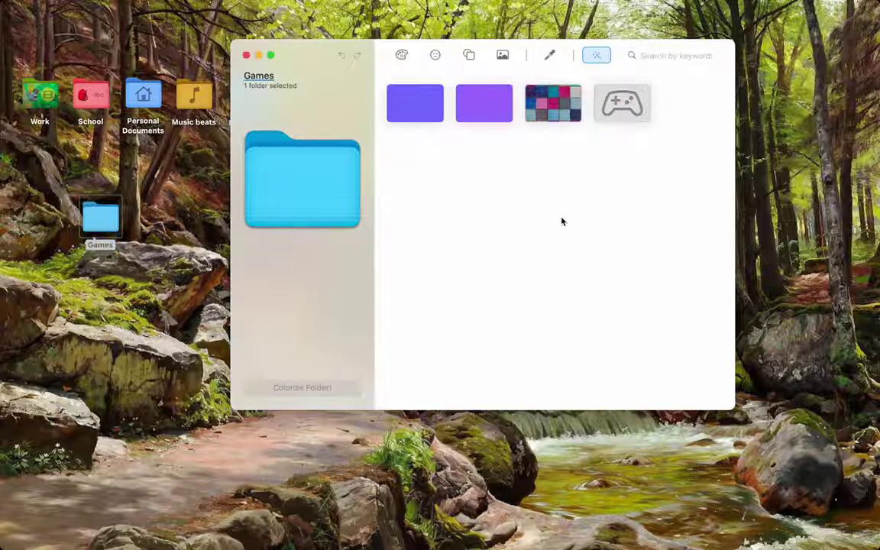
{"action": "left_click_drag", "start_coordinate": [319, 53], "coordinate": [368, 153]}
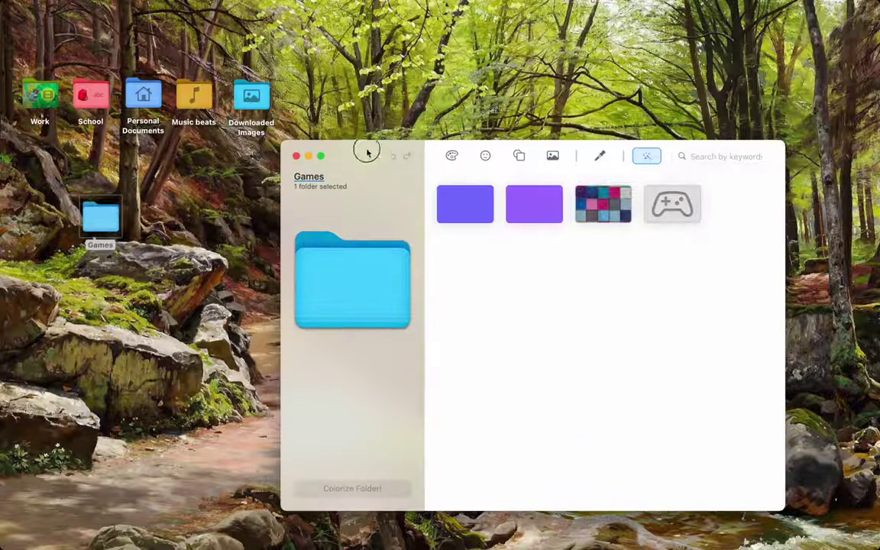
{"action": "left_click", "coordinate": [594, 303]}
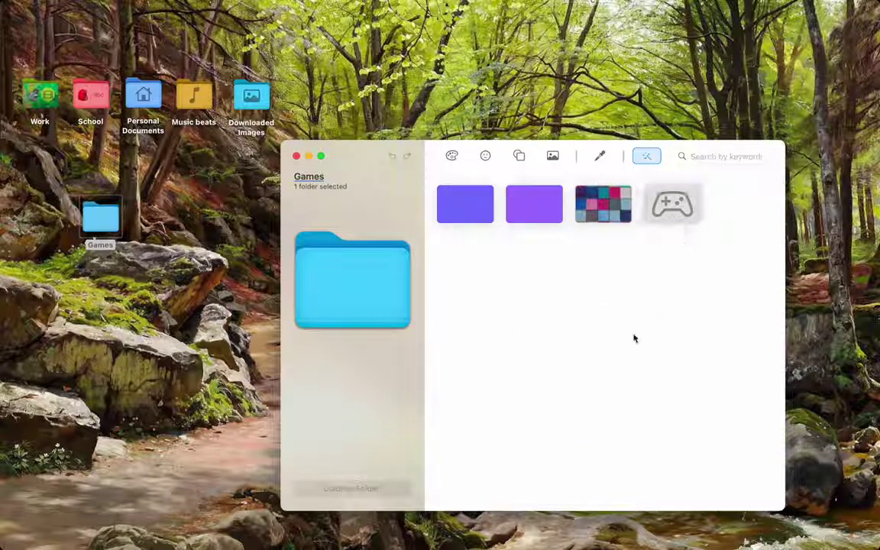
{"action": "left_click", "coordinate": [449, 157]}
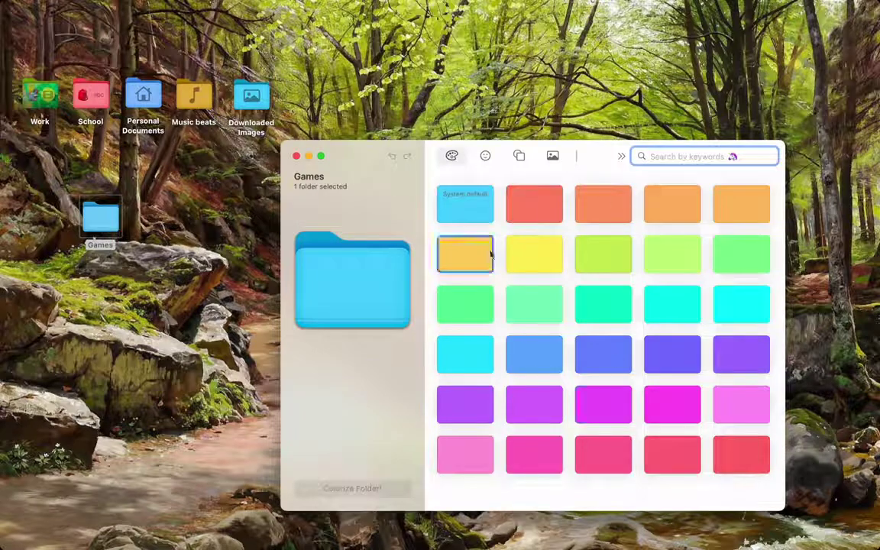
{"action": "left_click", "coordinate": [672, 252]}
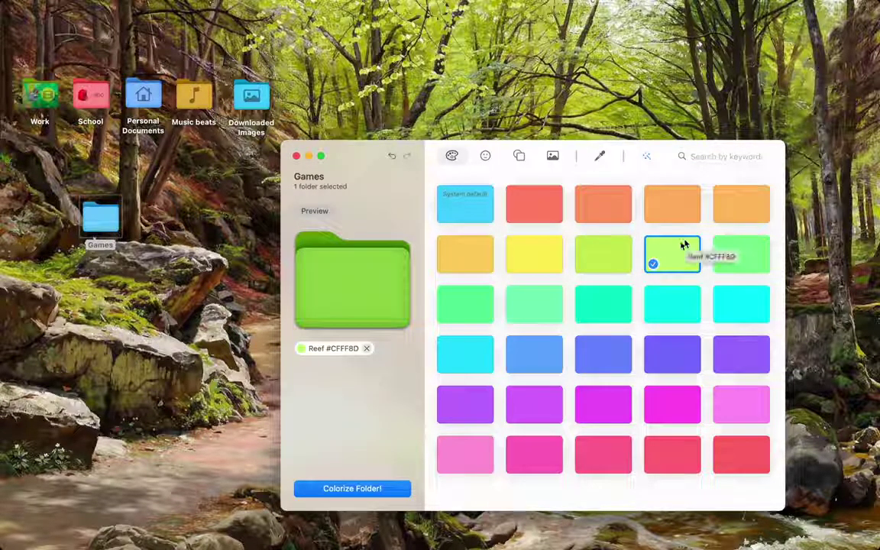
Step: Examine the emoji collection for a decoration that suits the Games folder
{"action": "left_click", "coordinate": [485, 155]}
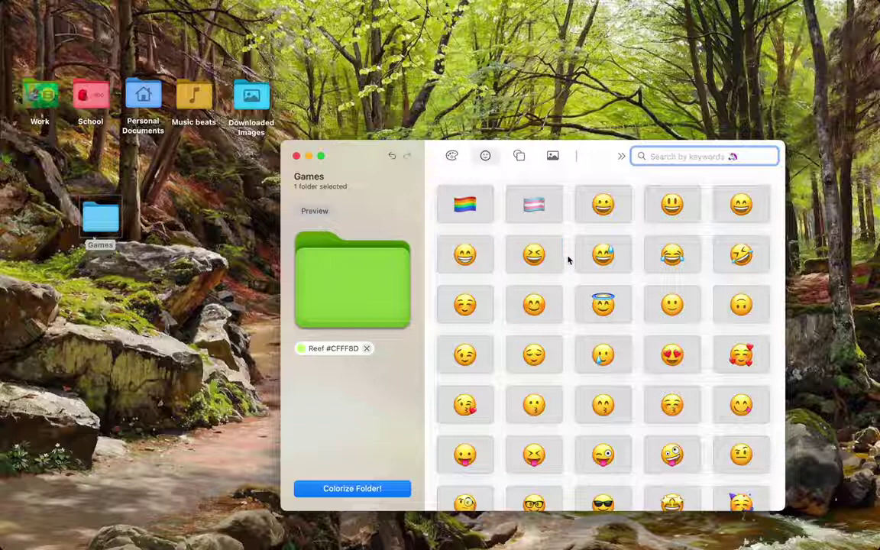
{"action": "scroll", "coordinate": [568, 261], "scroll_direction": "down", "scroll_amount": 8}
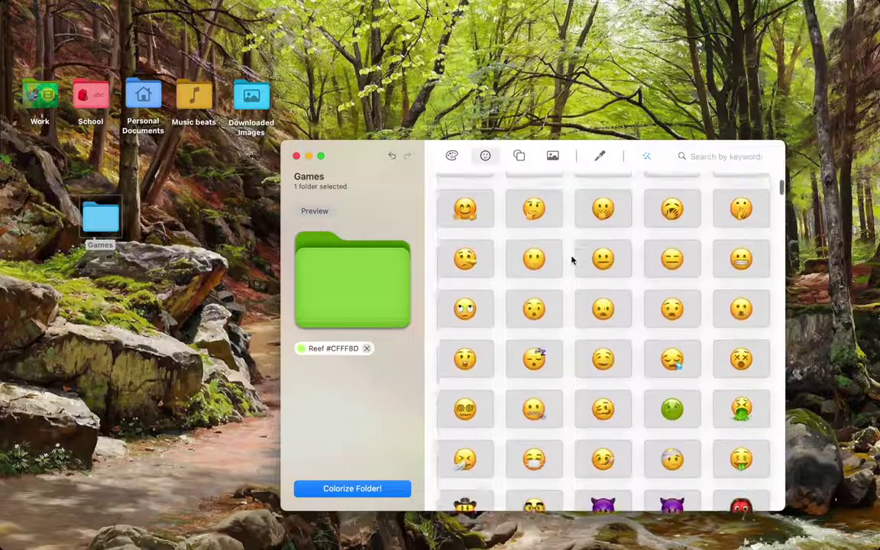
{"action": "scroll", "coordinate": [571, 260], "scroll_direction": "down", "scroll_amount": 15}
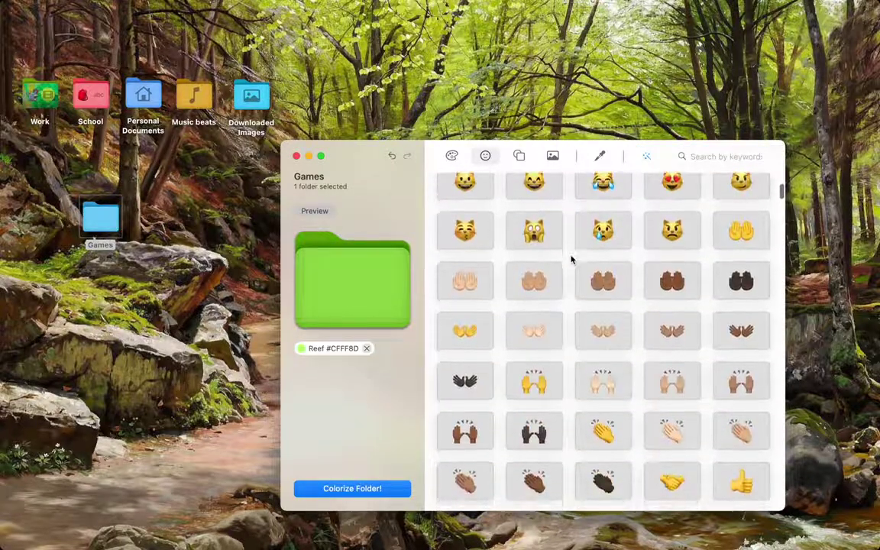
{"action": "scroll", "coordinate": [571, 261], "scroll_direction": "down", "scroll_amount": 10}
{"action": "key", "text": "ctrl+super+space"}
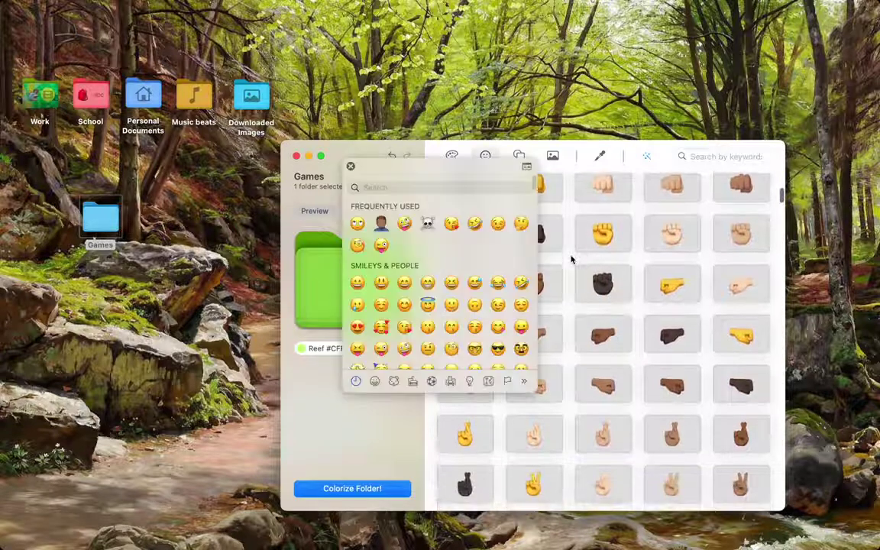
{"action": "key", "text": "Escape"}
{"action": "scroll", "coordinate": [571, 260], "scroll_direction": "down", "scroll_amount": 5}
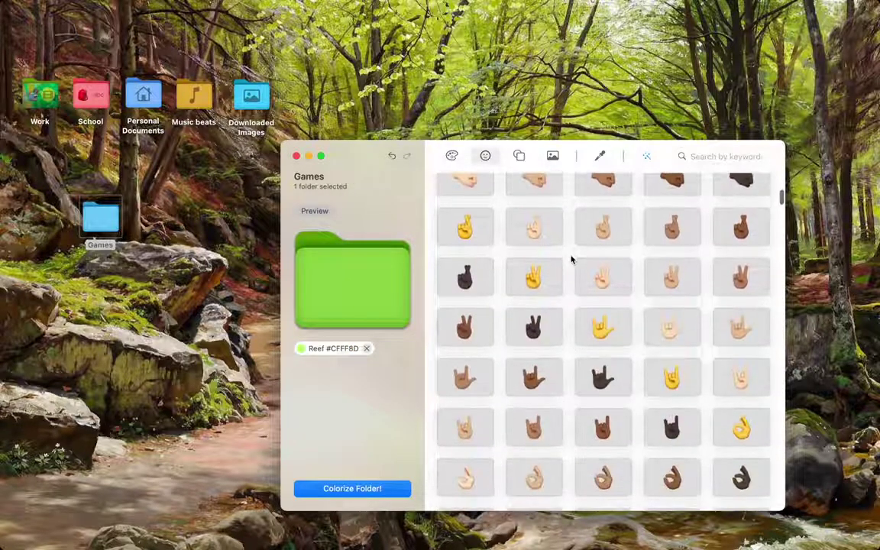
{"action": "scroll", "coordinate": [571, 261], "scroll_direction": "down", "scroll_amount": 10}
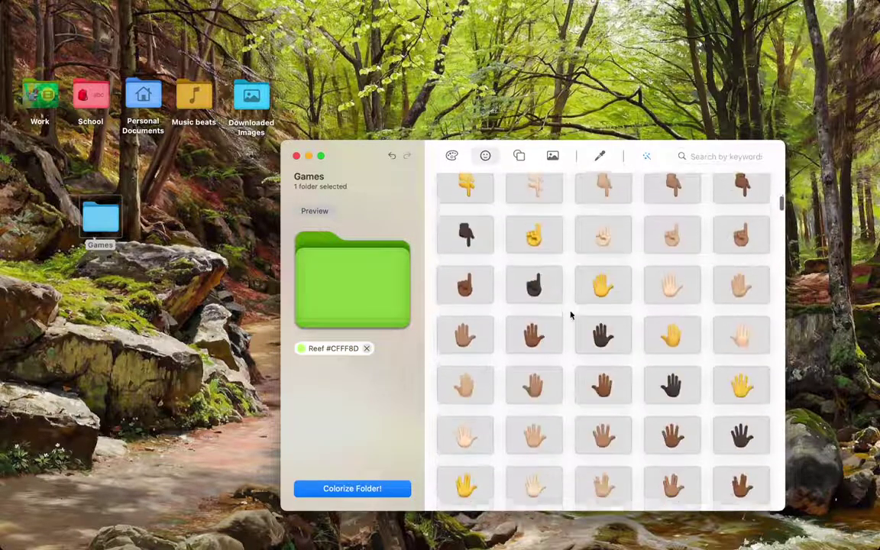
{"action": "scroll", "coordinate": [570, 314], "scroll_direction": "down", "scroll_amount": 10}
{"action": "scroll", "coordinate": [569, 313], "scroll_direction": "down", "scroll_amount": 8}
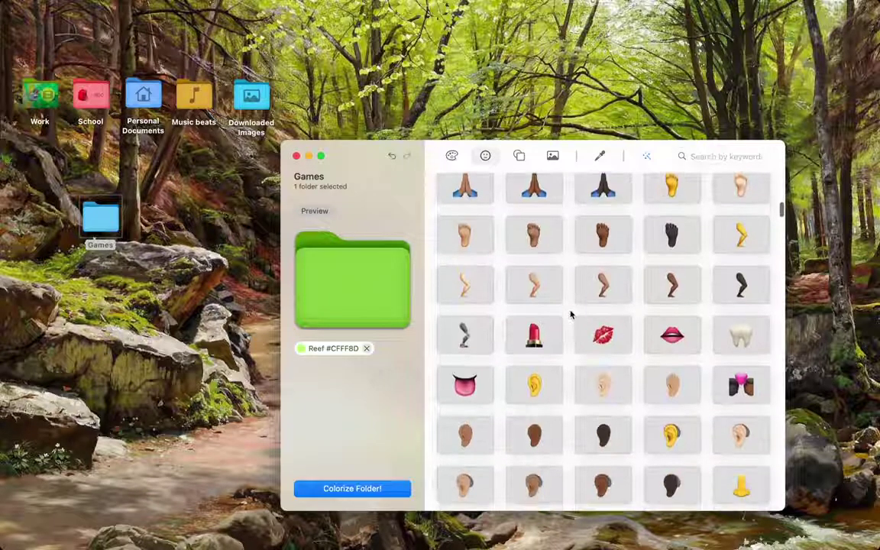
{"action": "scroll", "coordinate": [569, 313], "scroll_direction": "down", "scroll_amount": 10}
Step: Search the decorations for "game" and add the Video game emoji to the Games folder
{"action": "left_click", "coordinate": [707, 156]}
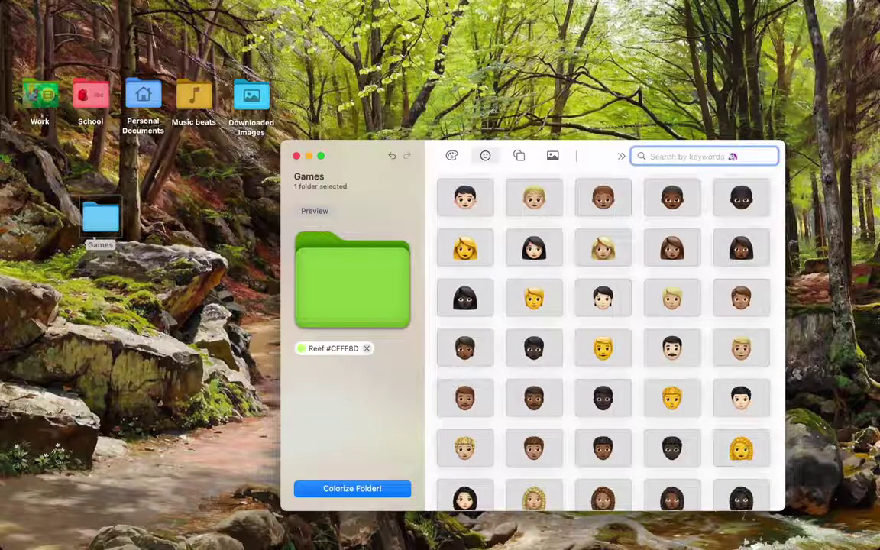
{"action": "type", "text": "games"}
{"action": "key", "text": "BackSpace"}
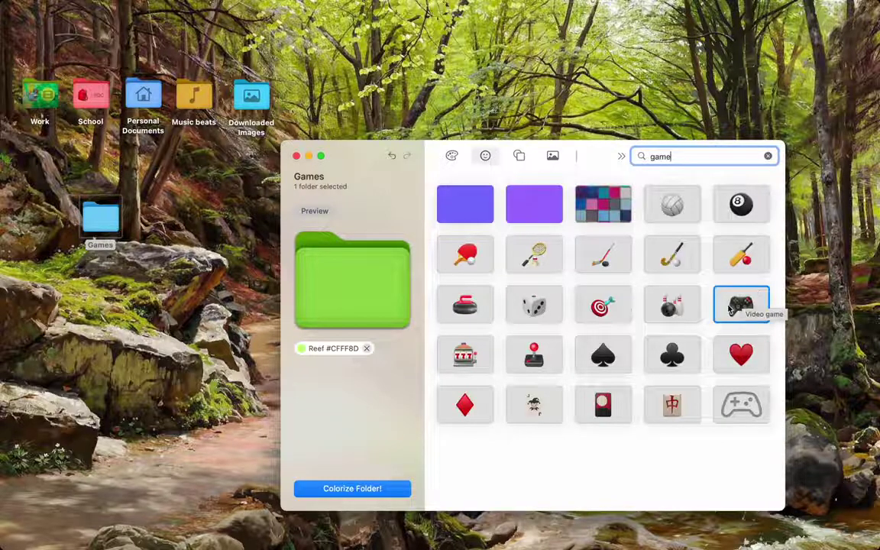
{"action": "left_click", "coordinate": [738, 307]}
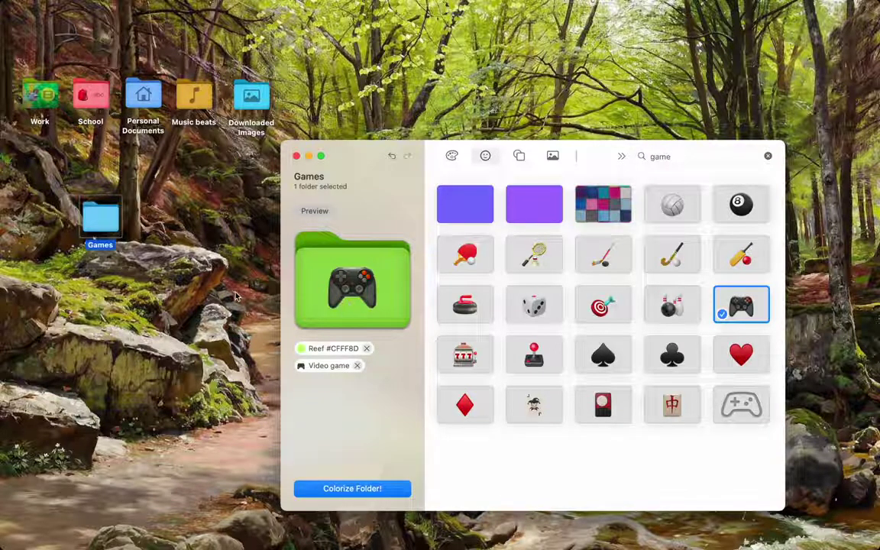
Step: Move the window up clear of the lower desktop and add the Fire decal to the Games folder design
{"action": "left_click", "coordinate": [221, 270]}
{"action": "left_click", "coordinate": [523, 152]}
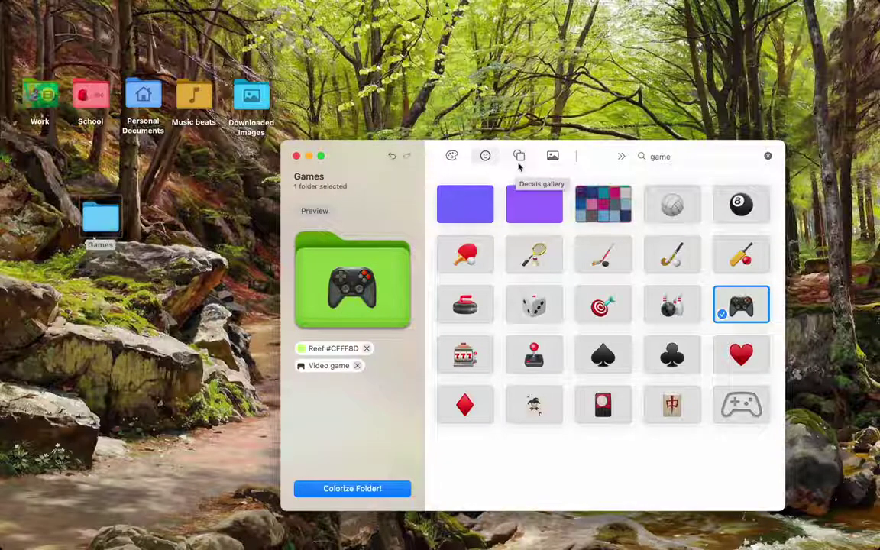
{"action": "left_click", "coordinate": [519, 156]}
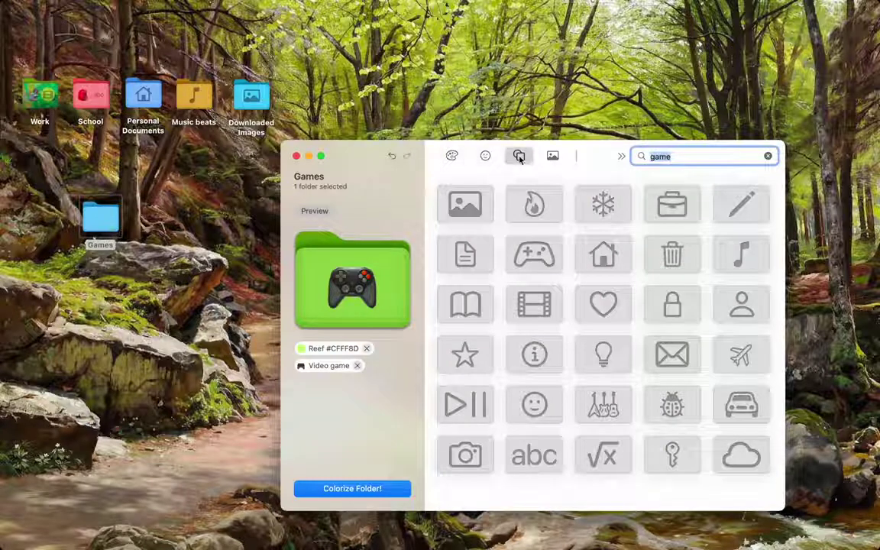
{"action": "left_click_drag", "start_coordinate": [516, 148], "coordinate": [504, 46]}
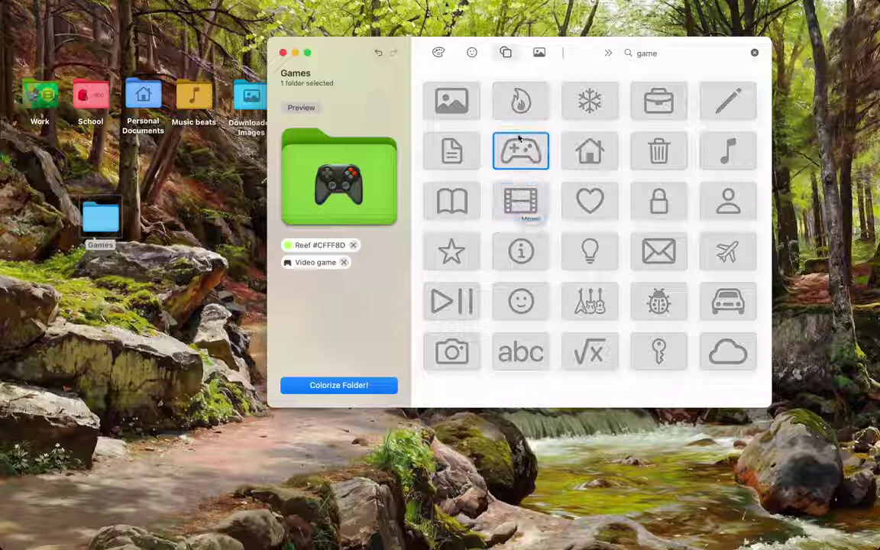
{"action": "left_click", "coordinate": [527, 106]}
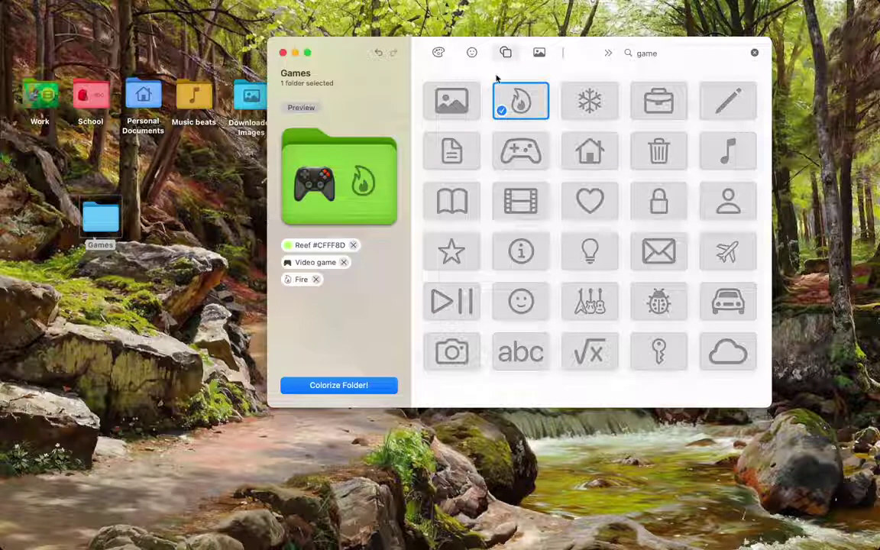
Step: Add the red marbled Solar flare image to the front of the Games folder design
{"action": "left_click", "coordinate": [539, 52]}
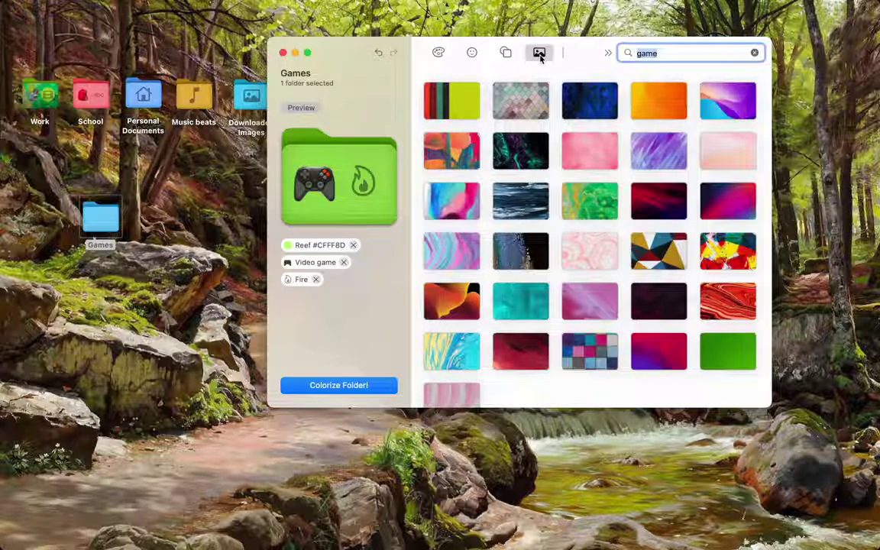
{"action": "scroll", "coordinate": [546, 336], "scroll_direction": "down", "scroll_amount": 2}
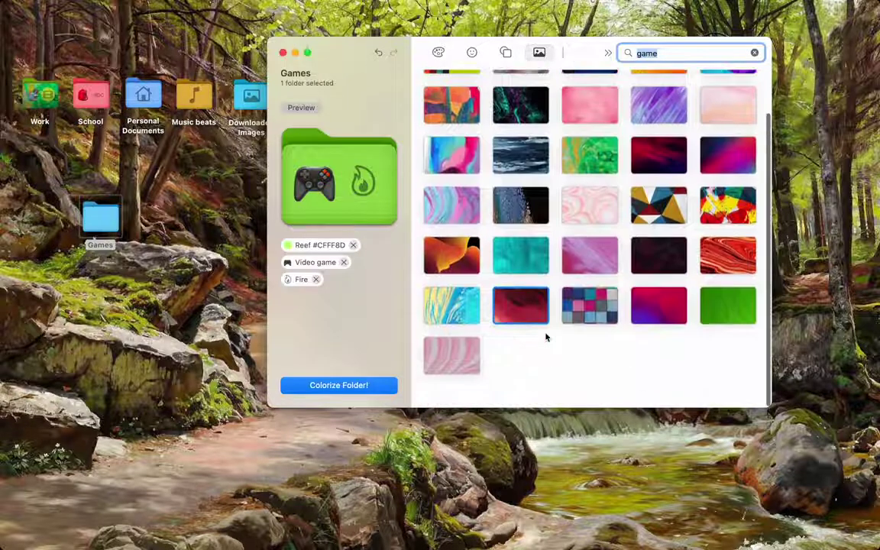
{"action": "left_click", "coordinate": [726, 276]}
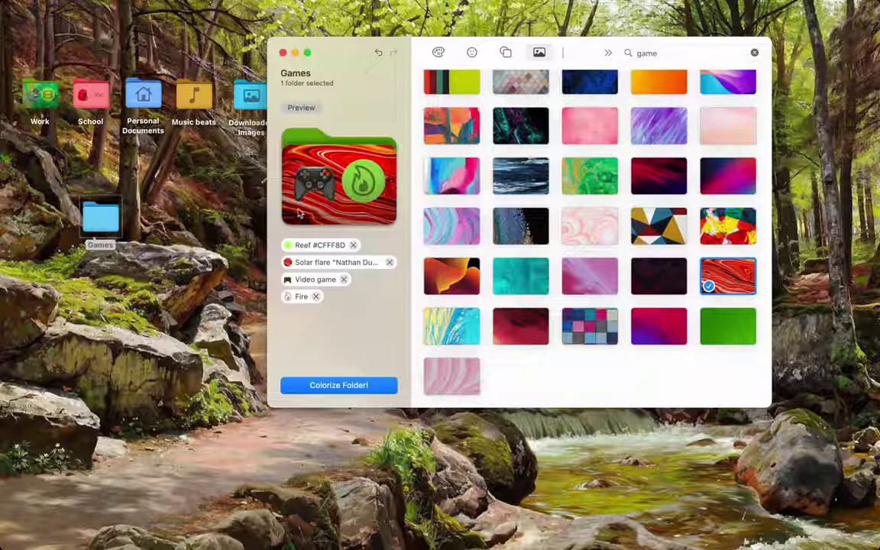
Step: Apply the combined colour, image, emoji and decal design to the Games folder on the desktop
{"action": "left_click", "coordinate": [193, 265]}
{"action": "left_click_drag", "start_coordinate": [164, 284], "coordinate": [35, 146]}
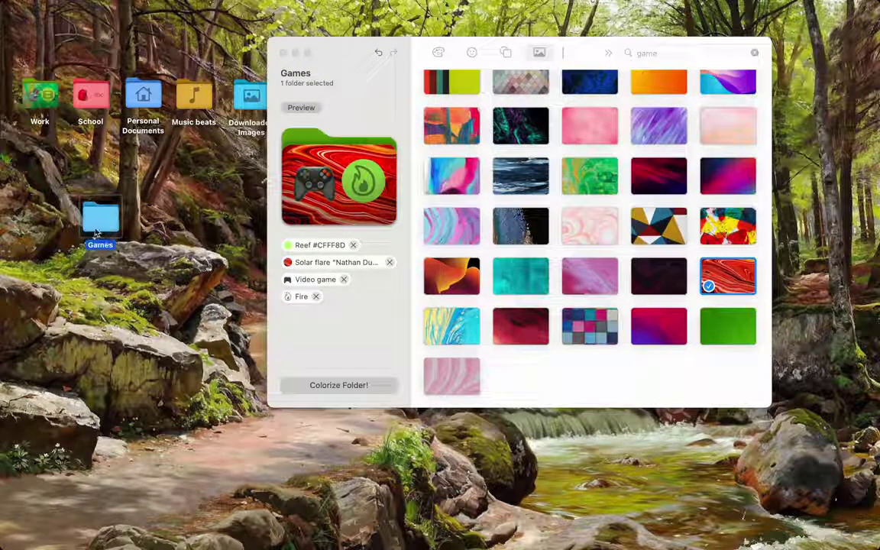
{"action": "left_click", "coordinate": [391, 105]}
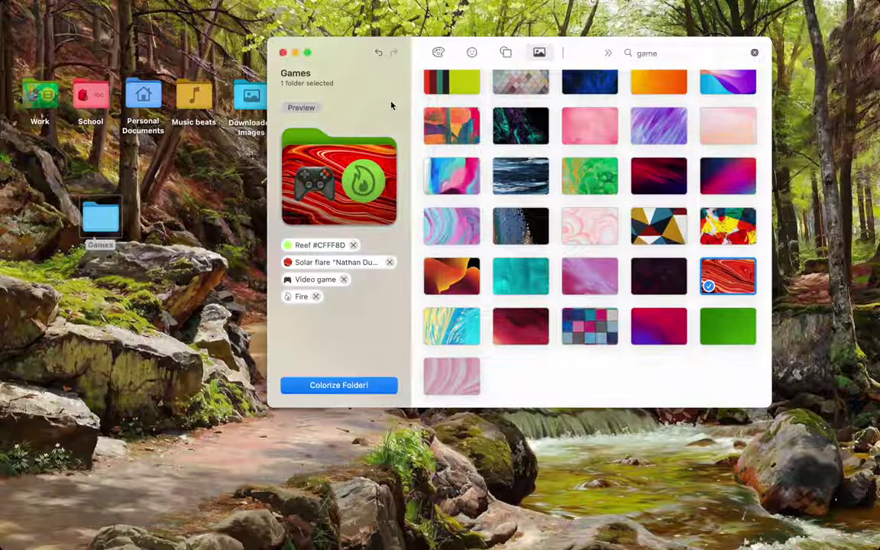
{"action": "left_click", "coordinate": [346, 384]}
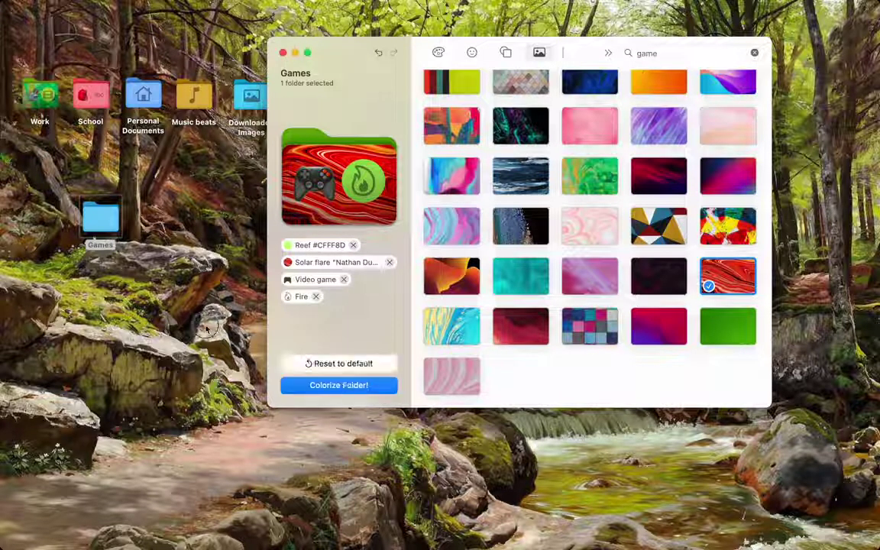
{"action": "left_click_drag", "start_coordinate": [161, 264], "coordinate": [52, 157]}
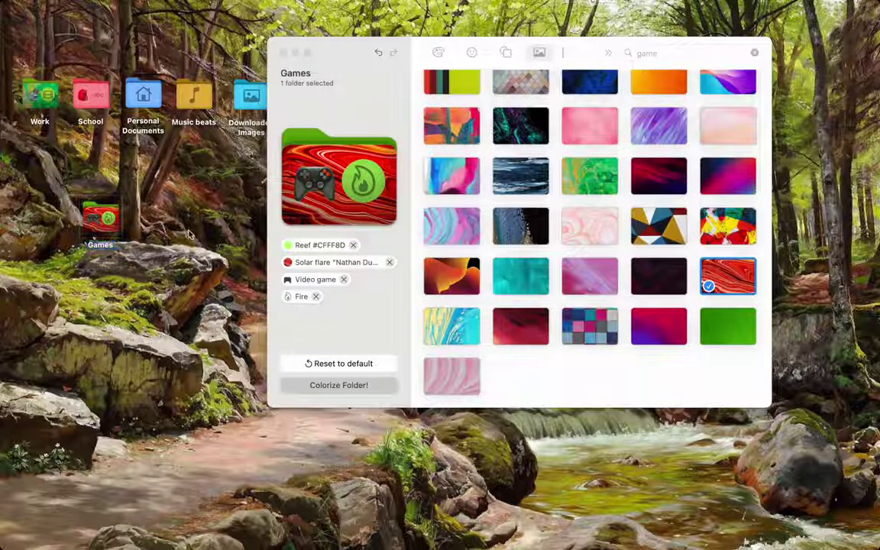
Step: Uncover the desktop folders, load the Downloaded Images folder to view its design, and close the Folder Colorizer window
{"action": "left_click_drag", "start_coordinate": [338, 52], "coordinate": [448, 55]}
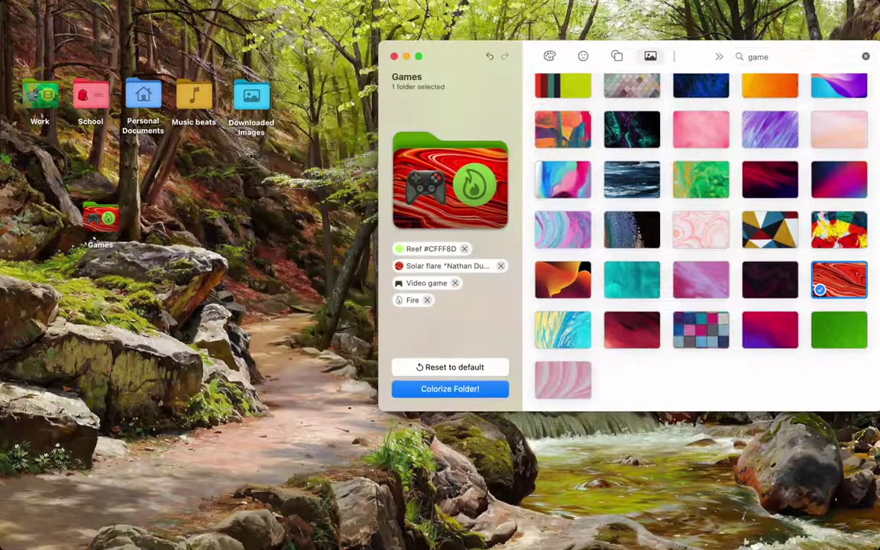
{"action": "left_click_drag", "start_coordinate": [257, 93], "coordinate": [458, 172]}
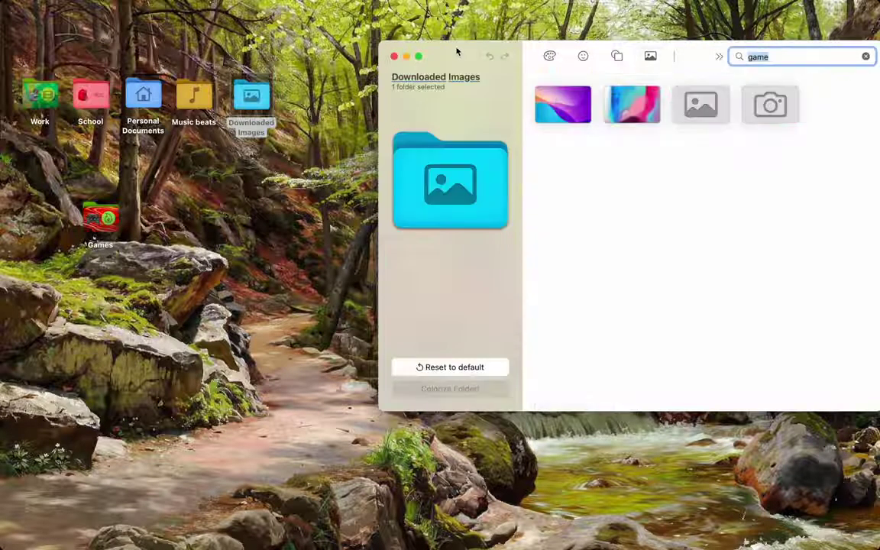
{"action": "left_click_drag", "start_coordinate": [452, 53], "coordinate": [354, 29]}
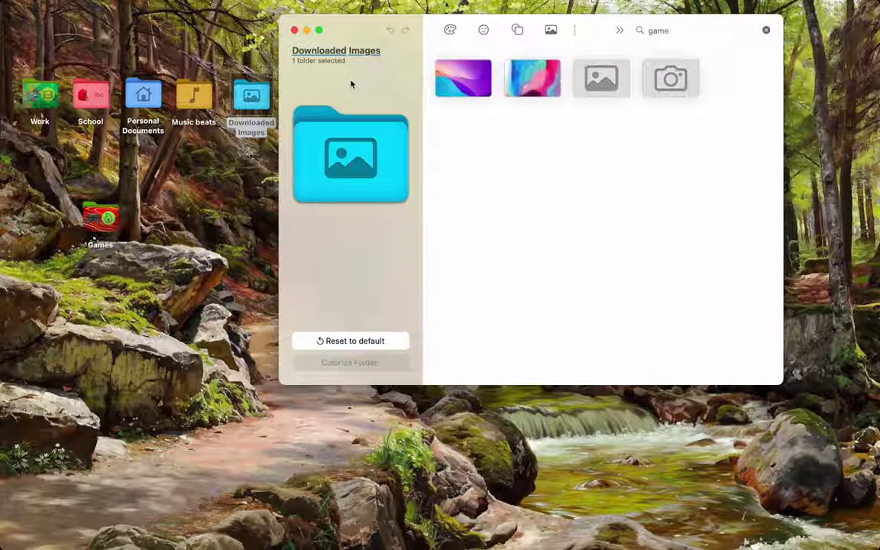
{"action": "left_click", "coordinate": [295, 31]}
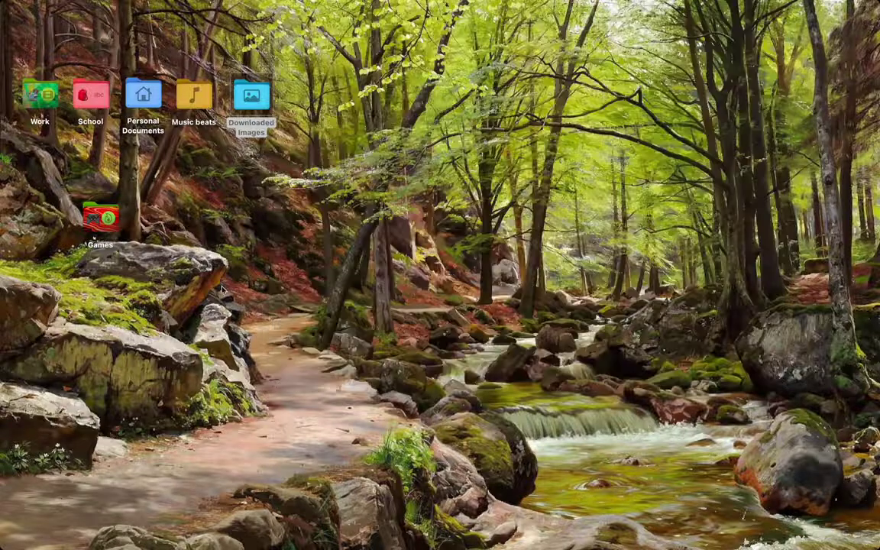
Step: Switch to Safari, go to softorino.com and open the Universal License product page
{"action": "mouse_move", "coordinate": [2, 214]}
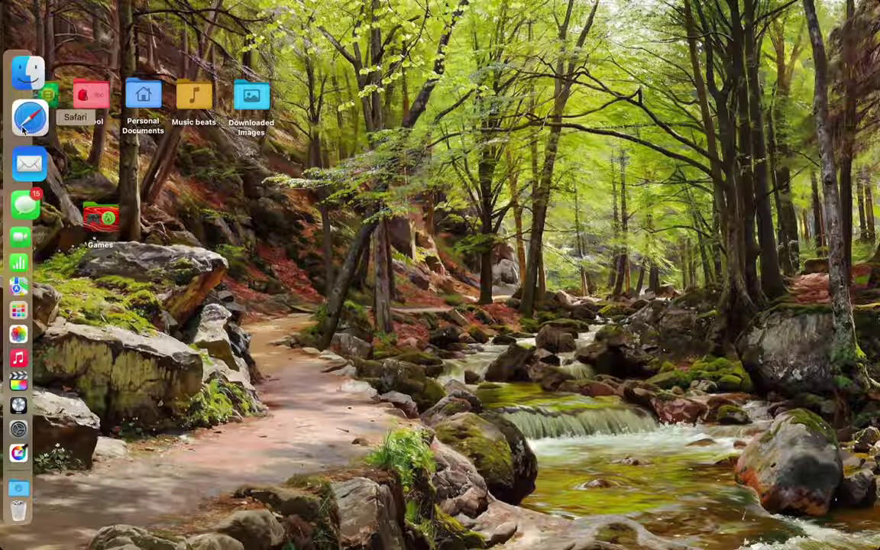
{"action": "left_click", "coordinate": [24, 128]}
{"action": "type", "text": "softorino.com"}
{"action": "key", "text": "Return"}
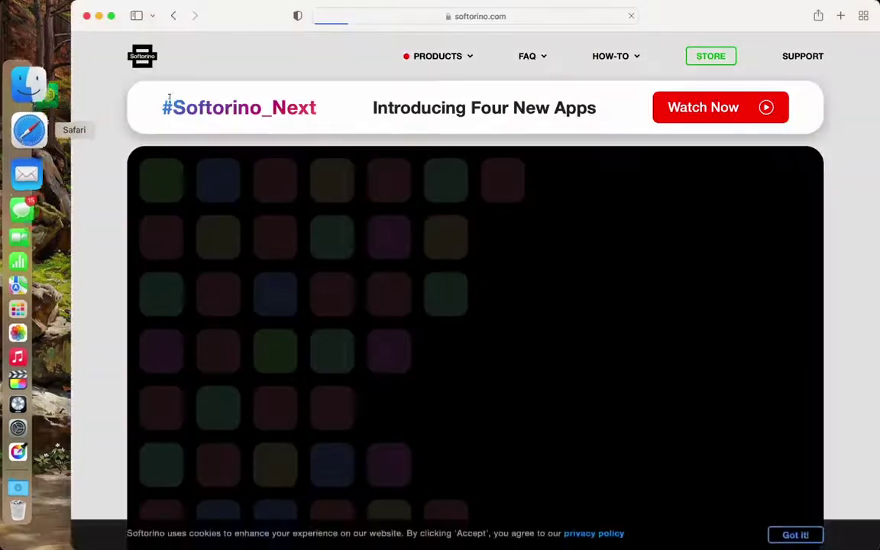
{"action": "mouse_move", "coordinate": [443, 57]}
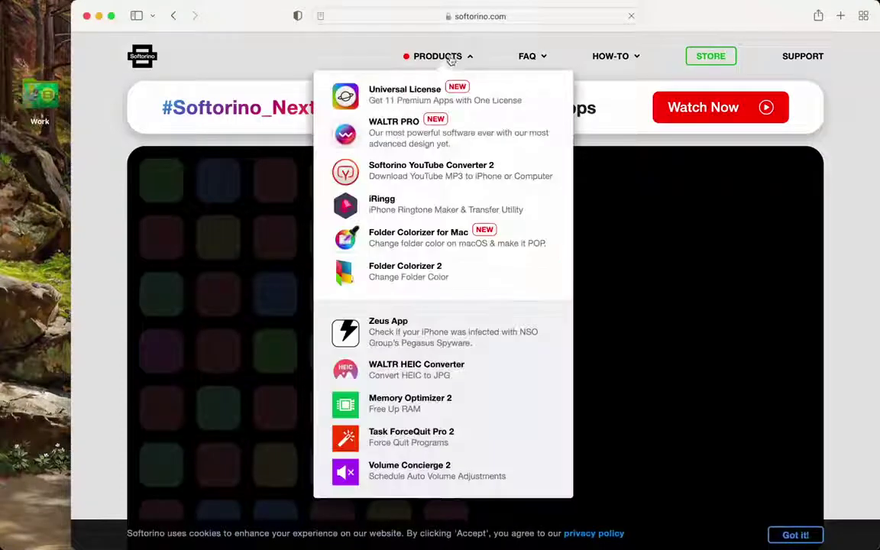
{"action": "left_click", "coordinate": [433, 96]}
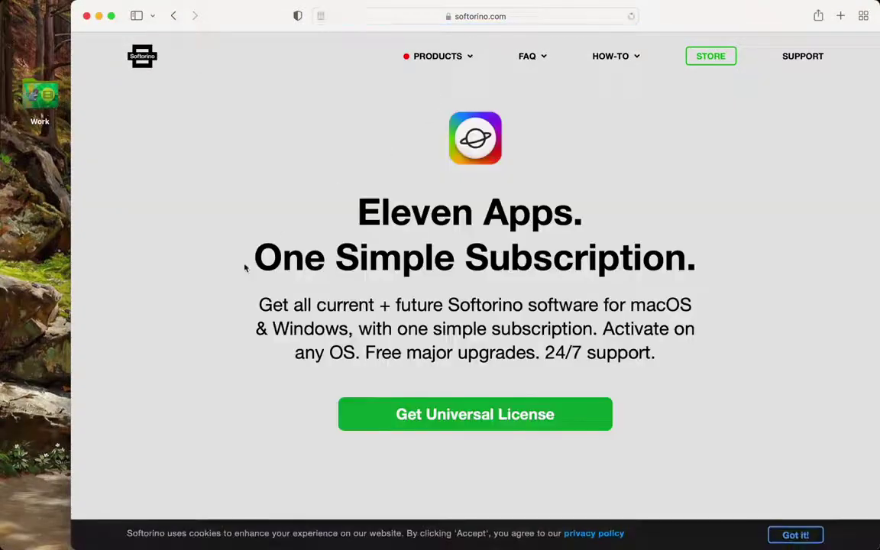
Step: Examine the Universal License headline and the included app cards, including the Streamr description and the apps coming in 2022
{"action": "left_click_drag", "start_coordinate": [355, 214], "coordinate": [588, 210]}
{"action": "left_click", "coordinate": [672, 219]}
{"action": "scroll", "coordinate": [671, 220], "scroll_direction": "down", "scroll_amount": 10}
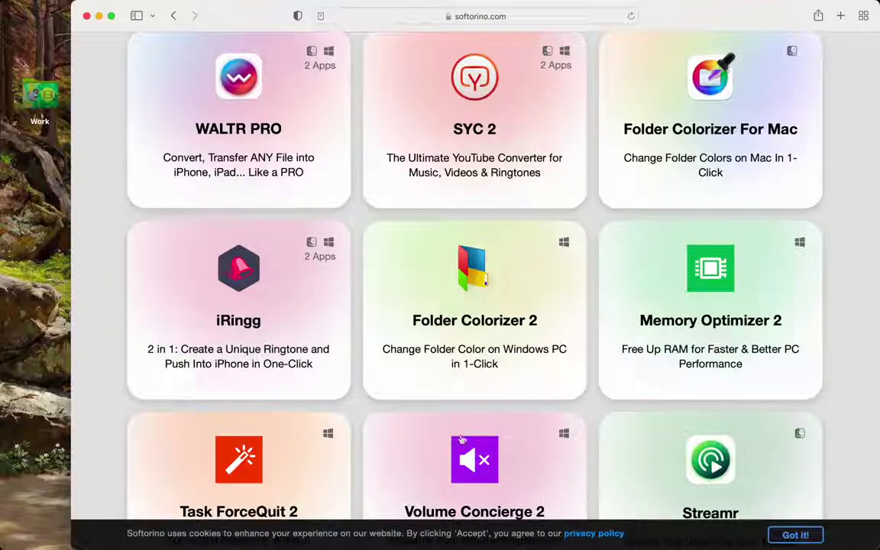
{"action": "scroll", "coordinate": [470, 454], "scroll_direction": "down", "scroll_amount": 5}
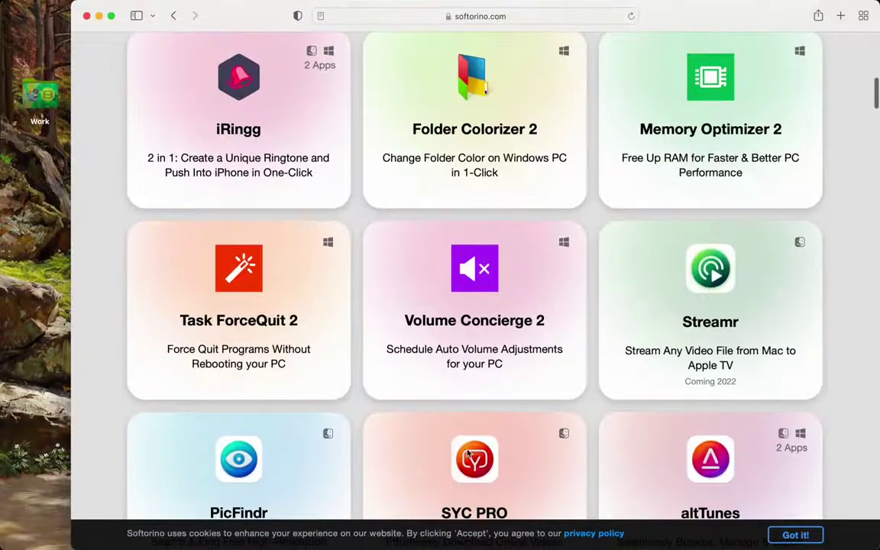
{"action": "scroll", "coordinate": [469, 454], "scroll_direction": "down", "scroll_amount": 3}
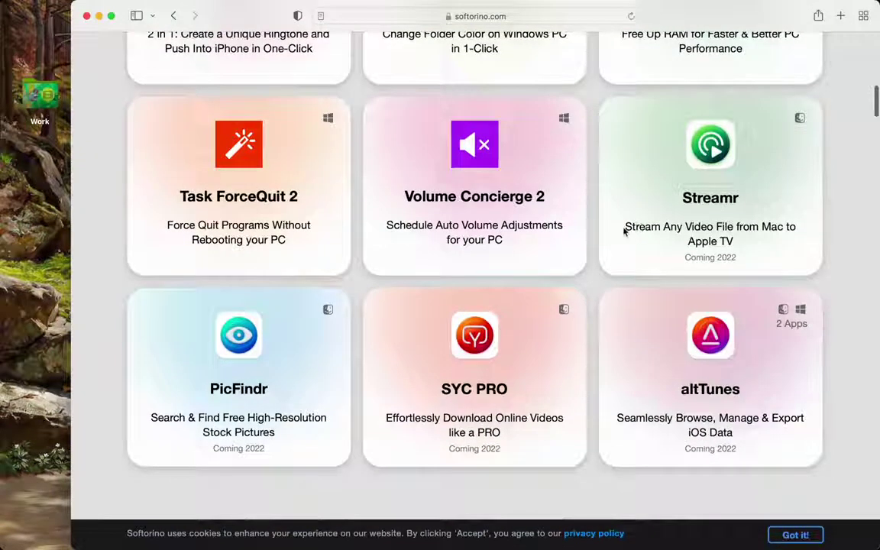
{"action": "left_click_drag", "start_coordinate": [625, 228], "coordinate": [752, 241]}
{"action": "left_click", "coordinate": [752, 241]}
{"action": "left_click_drag", "start_coordinate": [683, 196], "coordinate": [784, 237]}
{"action": "left_click", "coordinate": [774, 263]}
Step: Review the included apps again from WALTR PRO and Folder Colorizer For Mac through to altTunes
{"action": "scroll", "coordinate": [598, 355], "scroll_direction": "up", "scroll_amount": 10}
{"action": "scroll", "coordinate": [626, 284], "scroll_direction": "down", "scroll_amount": 5}
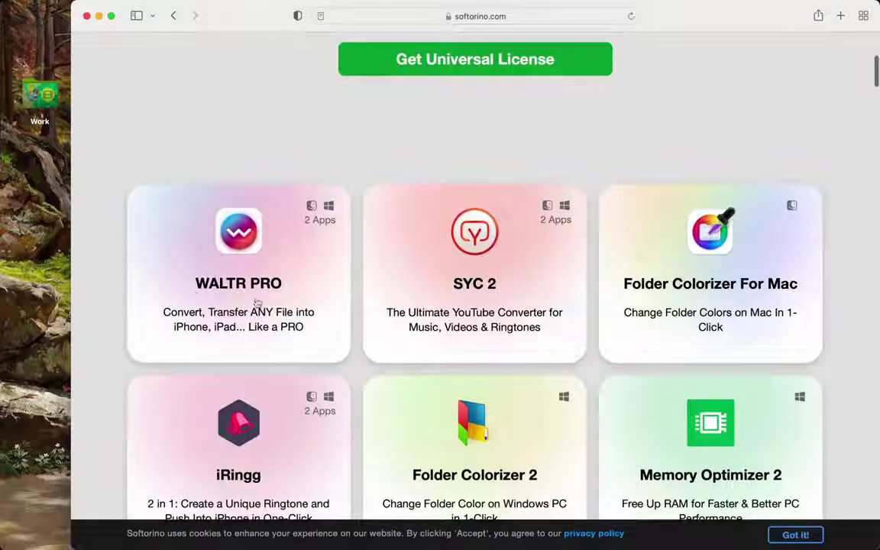
{"action": "scroll", "coordinate": [225, 299], "scroll_direction": "down", "scroll_amount": 2}
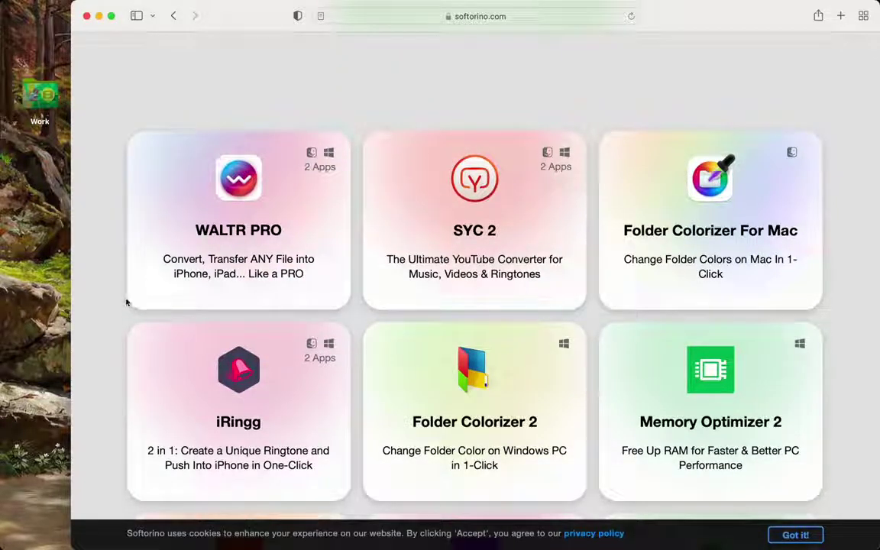
{"action": "scroll", "coordinate": [128, 300], "scroll_direction": "down", "scroll_amount": 2}
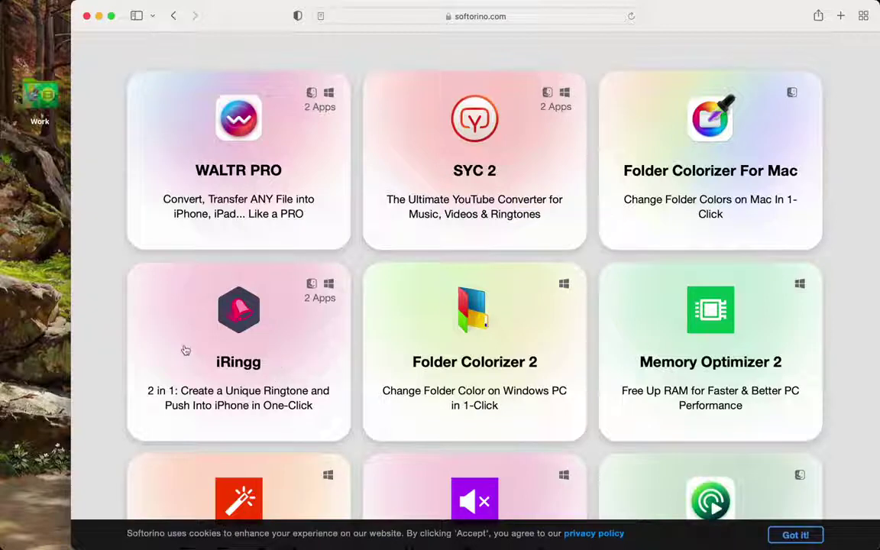
{"action": "scroll", "coordinate": [172, 343], "scroll_direction": "down", "scroll_amount": 3}
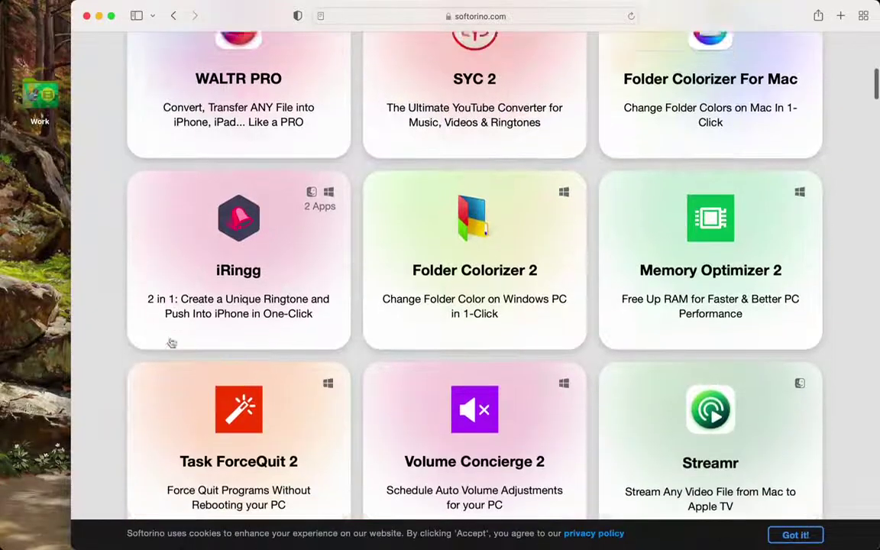
{"action": "scroll", "coordinate": [172, 344], "scroll_direction": "down", "scroll_amount": 10}
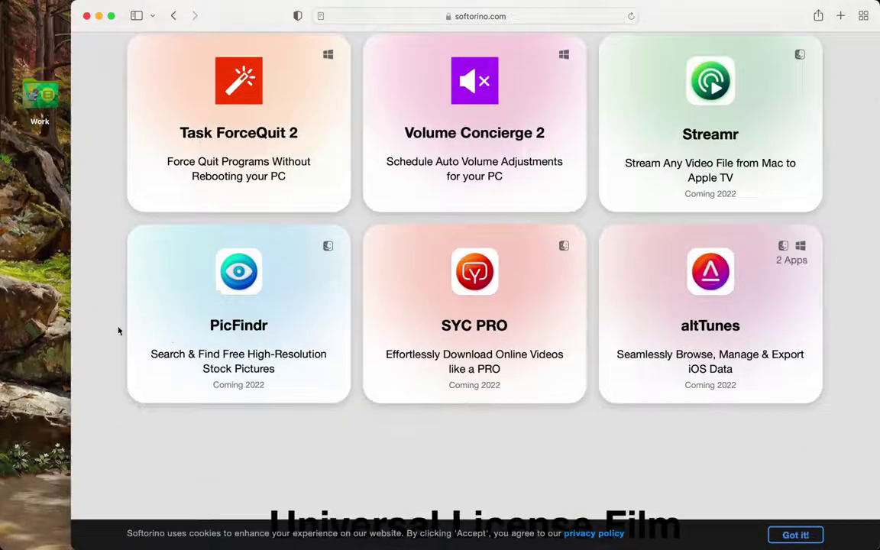
{"action": "scroll", "coordinate": [119, 330], "scroll_direction": "up", "scroll_amount": 10}
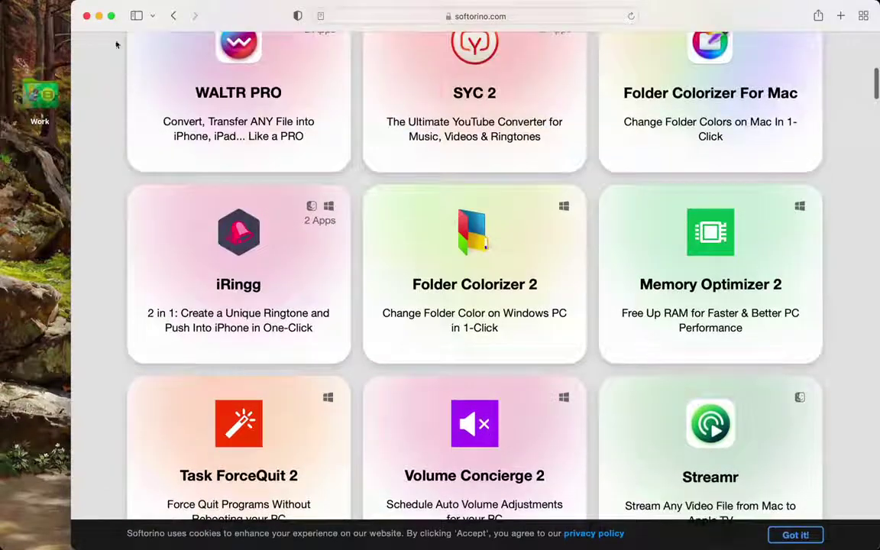
Step: Minimize the Safari window and place the Games folder at the end of the desktop folder row, beside Downloaded Images
{"action": "left_click", "coordinate": [99, 16]}
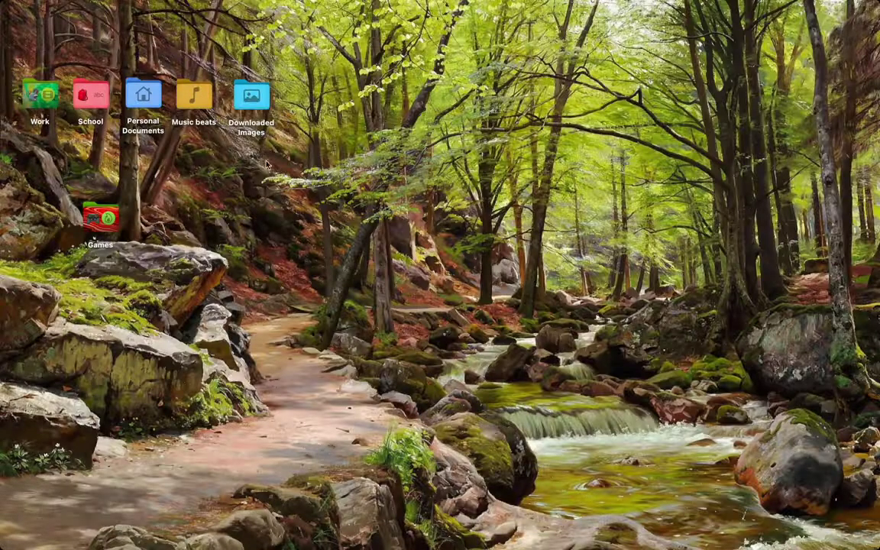
{"action": "left_click_drag", "start_coordinate": [100, 216], "coordinate": [298, 96]}
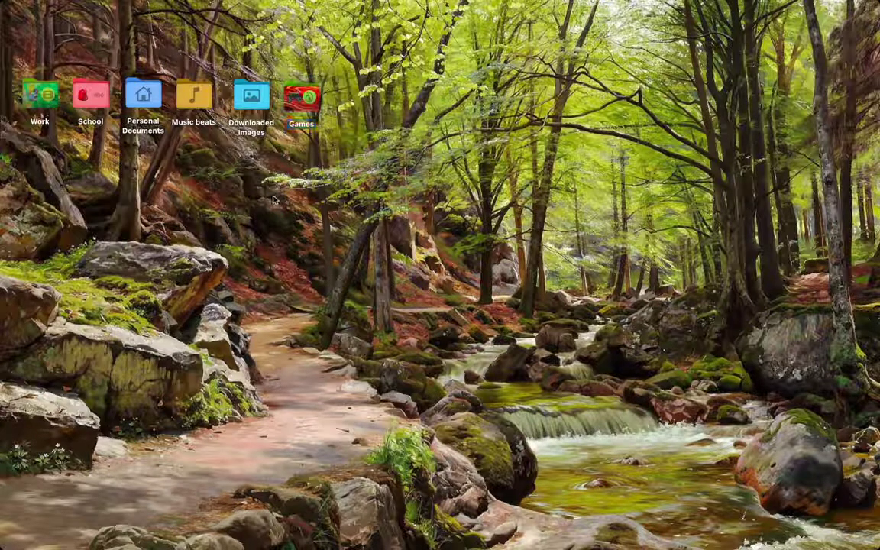
{"action": "left_click", "coordinate": [47, 184]}
{"action": "left_click_drag", "start_coordinate": [19, 168], "coordinate": [346, 20]}
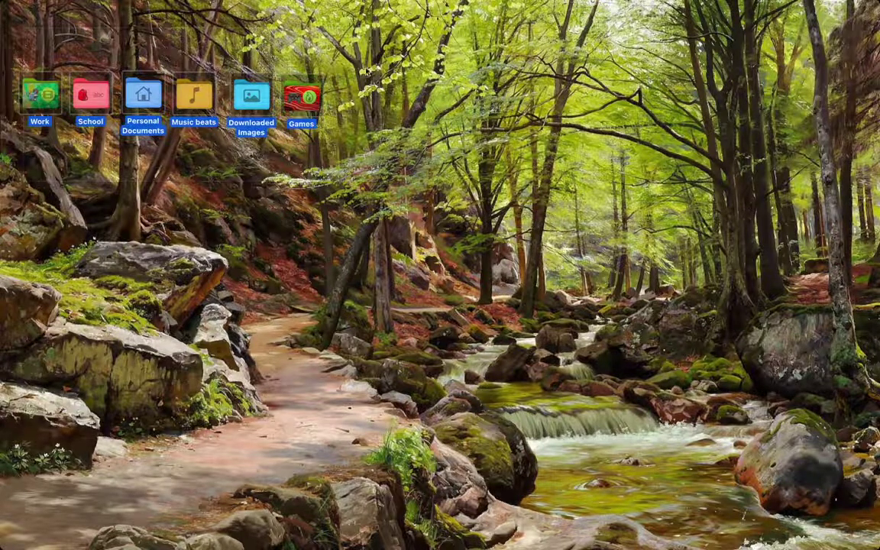
{"action": "left_click", "coordinate": [348, 158]}
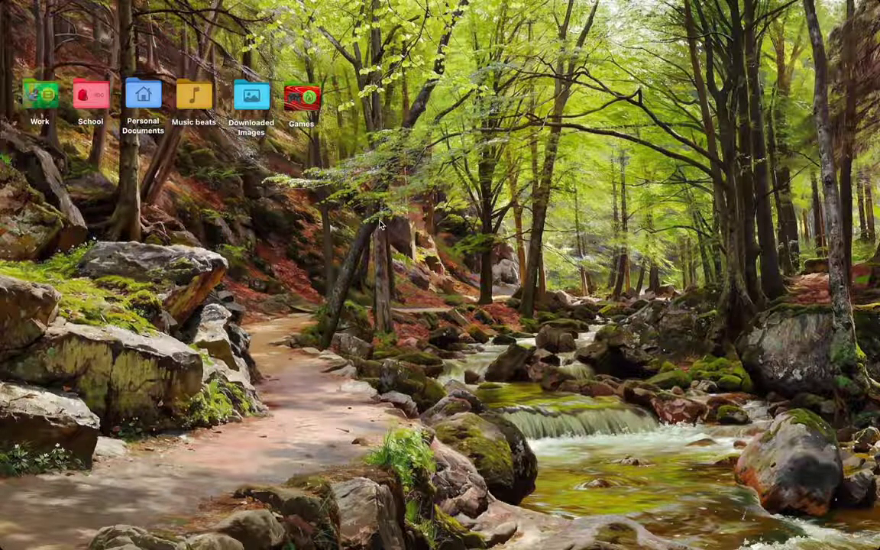
{"action": "left_click_drag", "start_coordinate": [345, 201], "coordinate": [48, 48]}
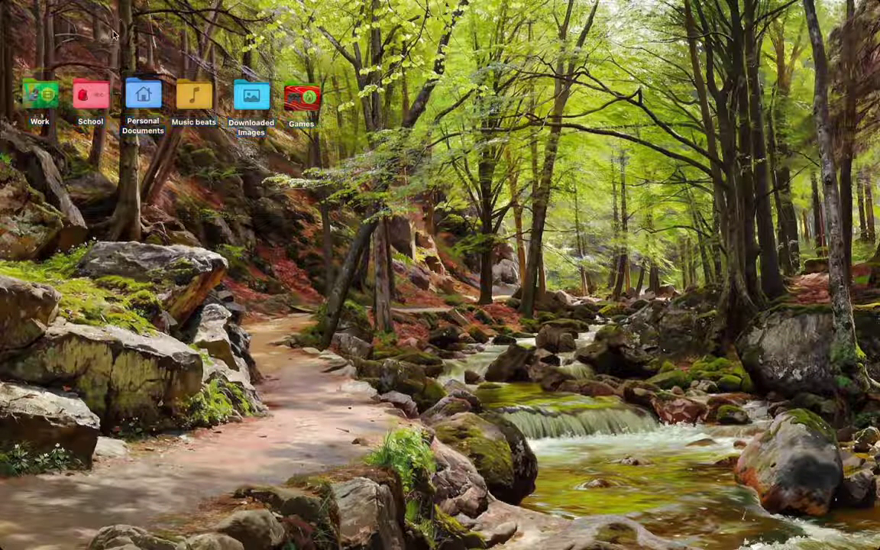
{"action": "right_click", "coordinate": [405, 112]}
{"action": "left_click", "coordinate": [405, 76]}
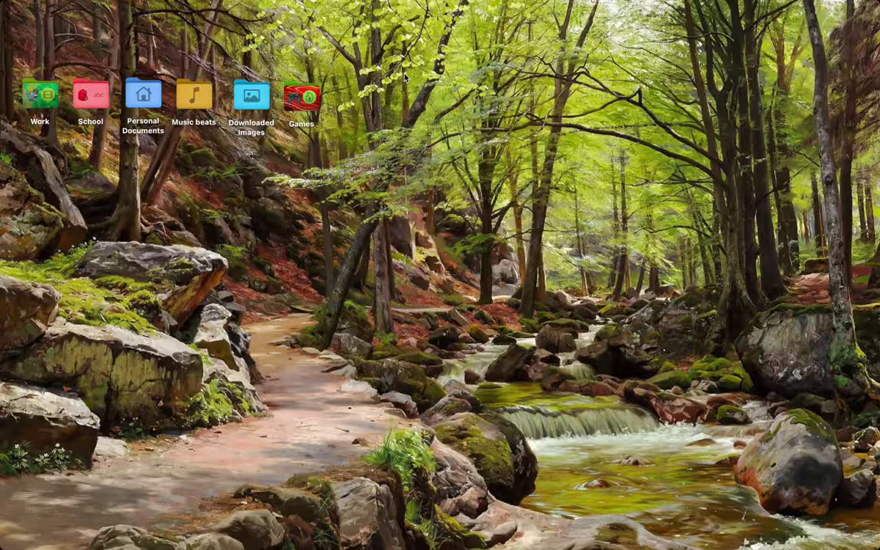